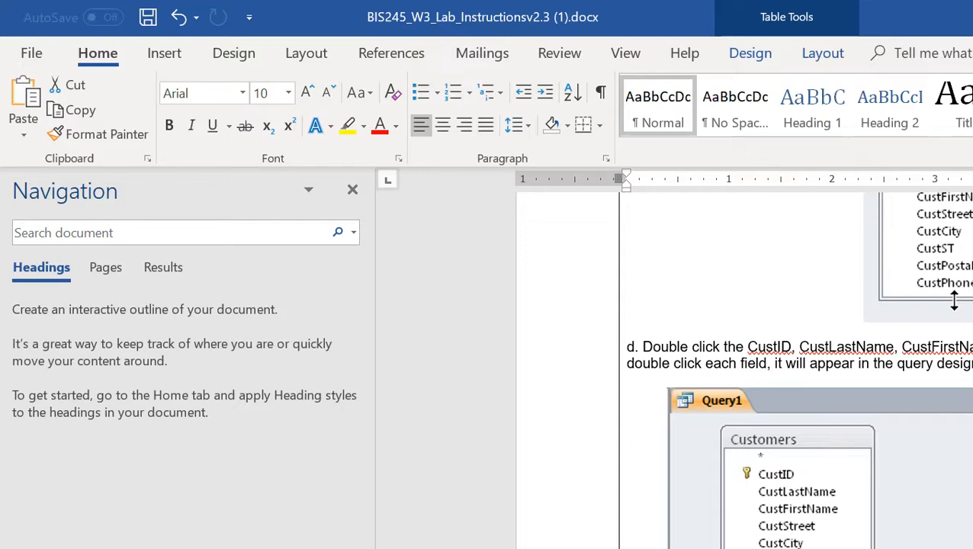
Review the lab instructions for building the Customer Phone List query, covering table selection, fields, sorting, saving and running.
scroll(954, 302, down, 10)
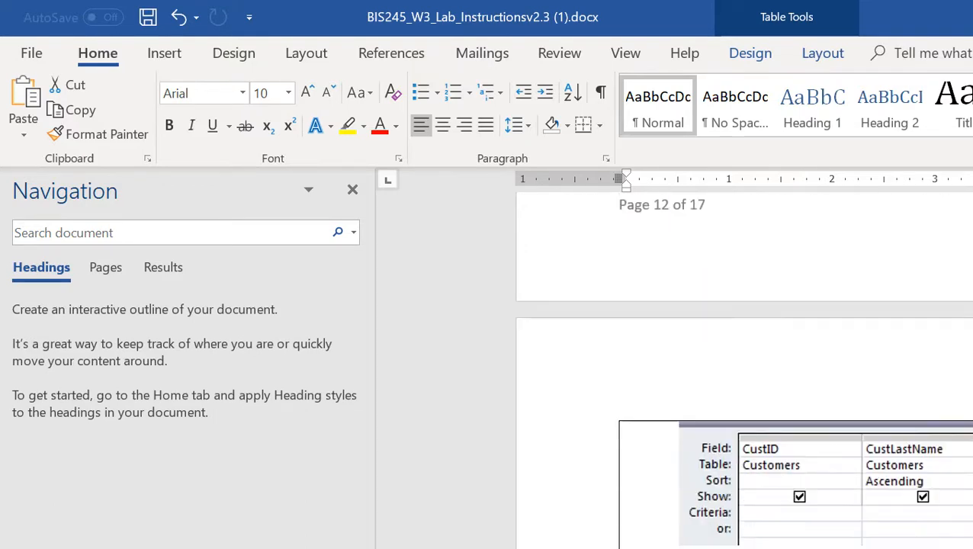
scroll(954, 302, down, 3)
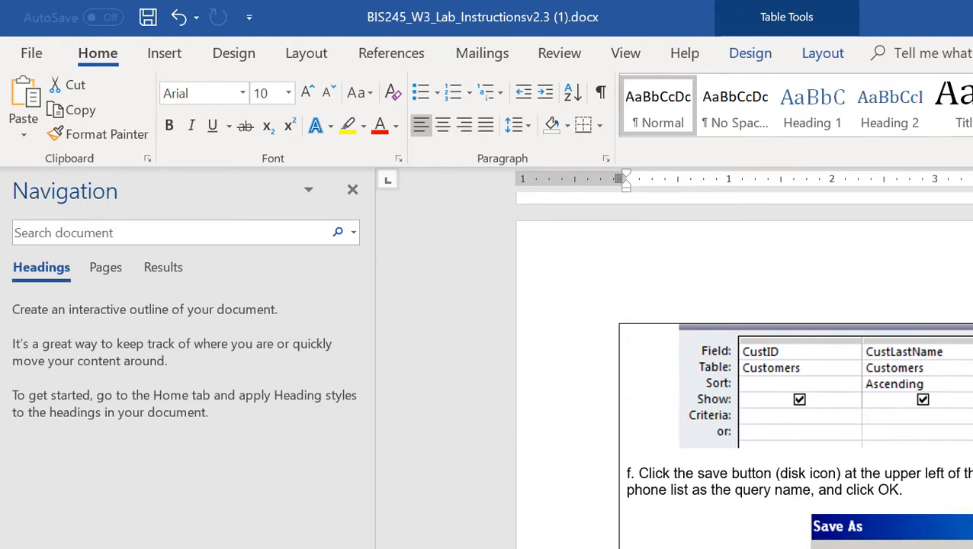
scroll(696, 426, down, 10)
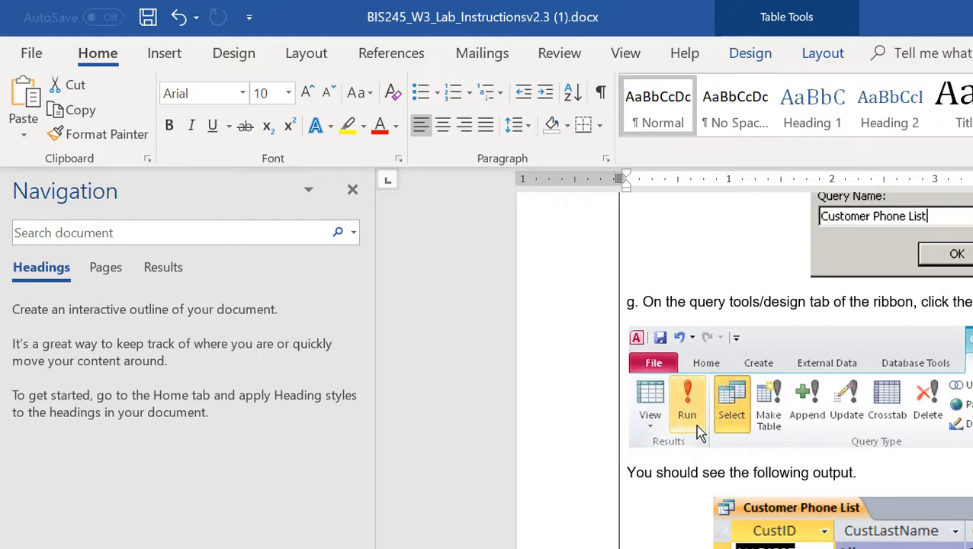
scroll(697, 425, up, 20)
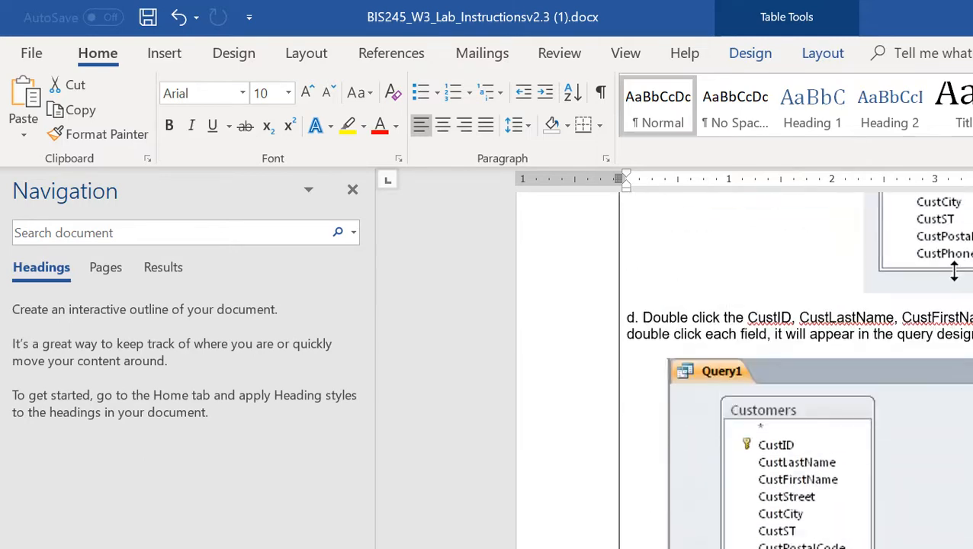
scroll(954, 271, up, 20)
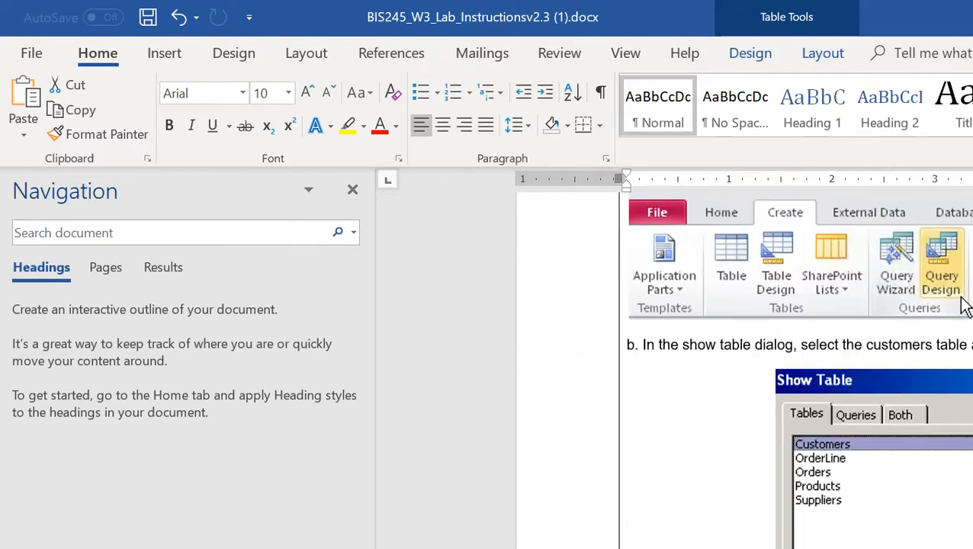
scroll(965, 307, up, 1)
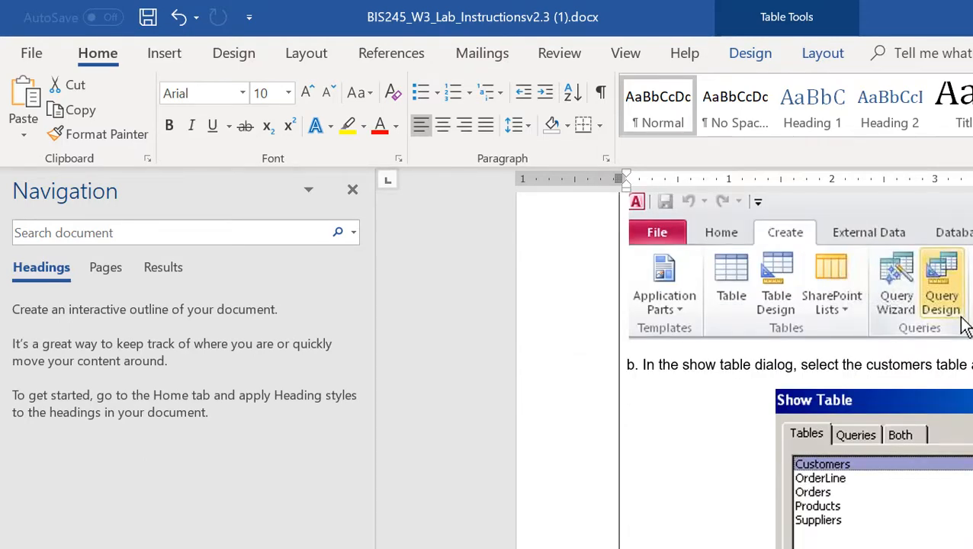
scroll(964, 326, down, 5)
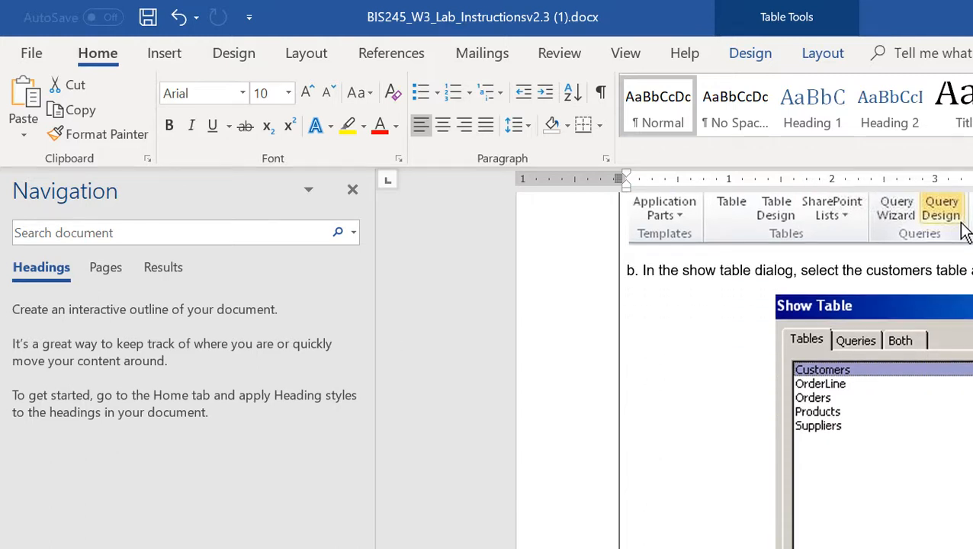
scroll(964, 329, down, 15)
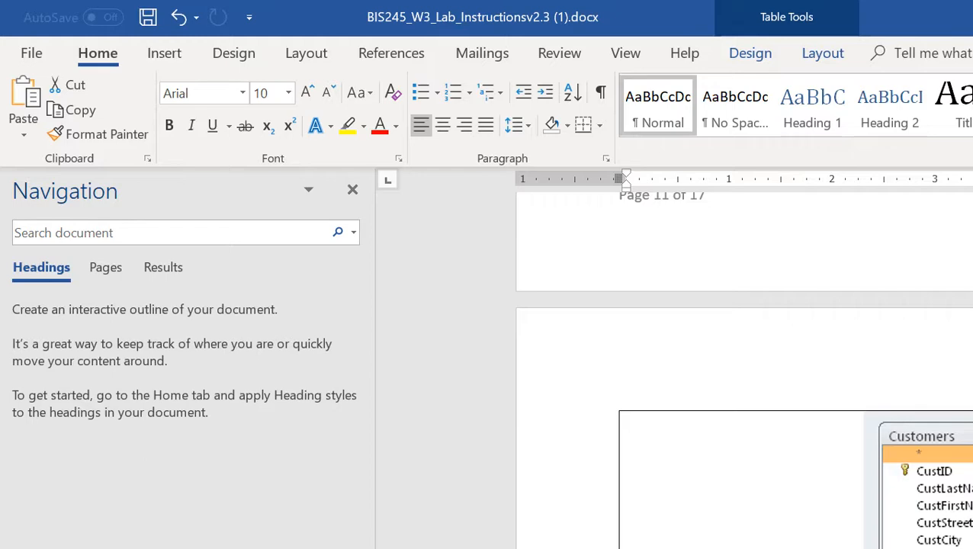
scroll(951, 402, down, 10)
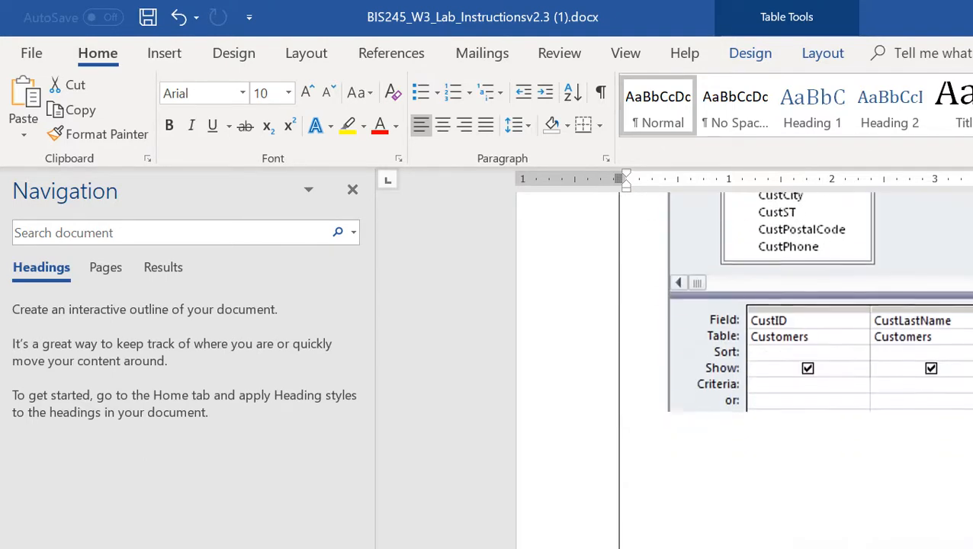
scroll(817, 370, up, 2)
scroll(816, 370, down, 5)
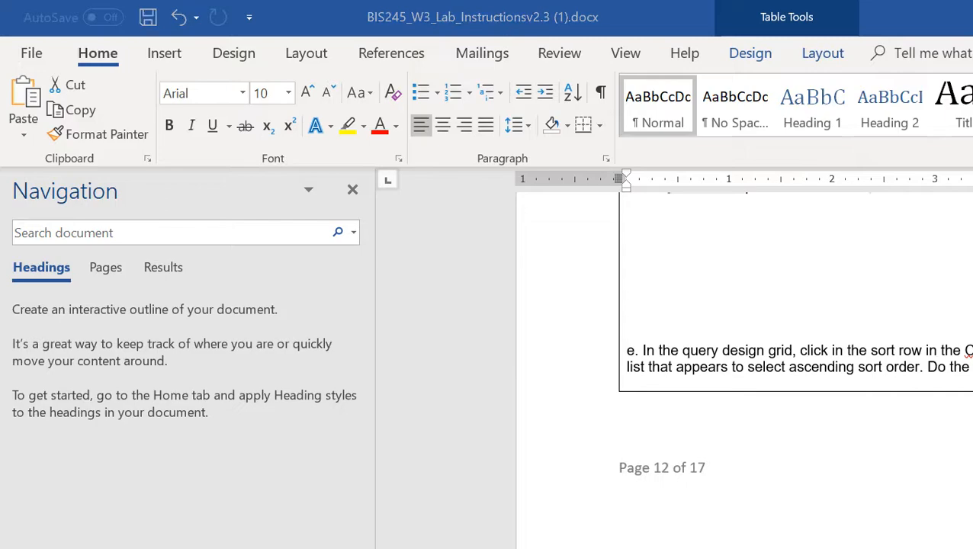
Switch to the Lab3 database in Access, view the table relationships diagram and close it.
key(alt+Tab)
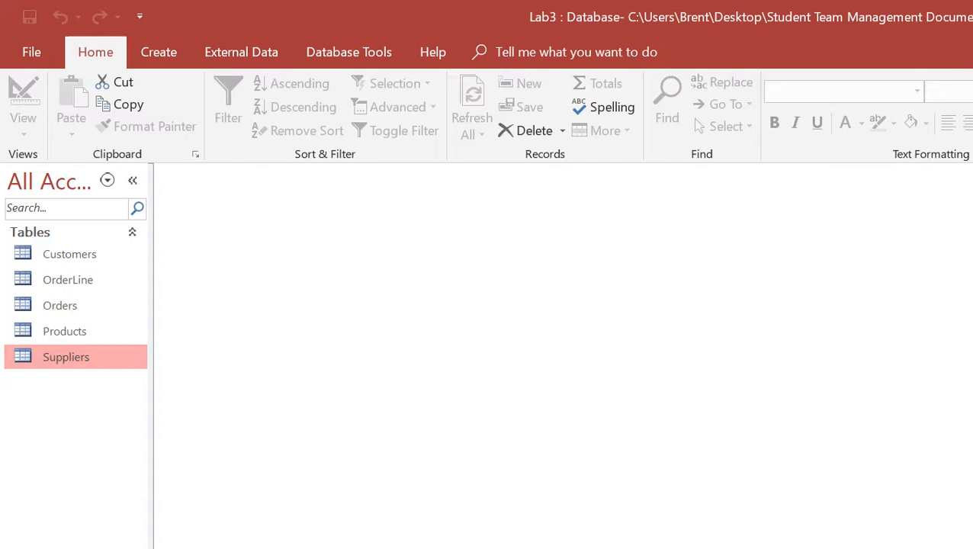
click(241, 52)
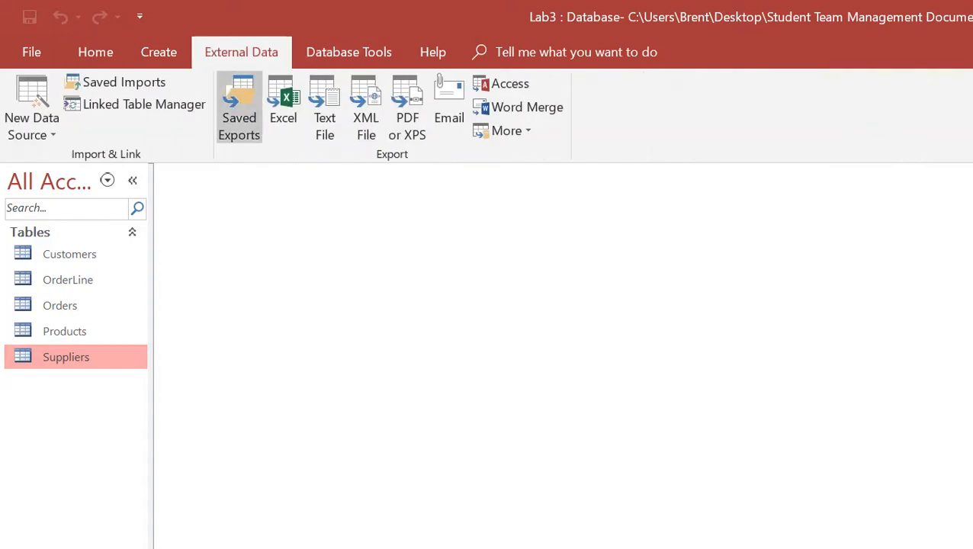
click(349, 52)
click(233, 107)
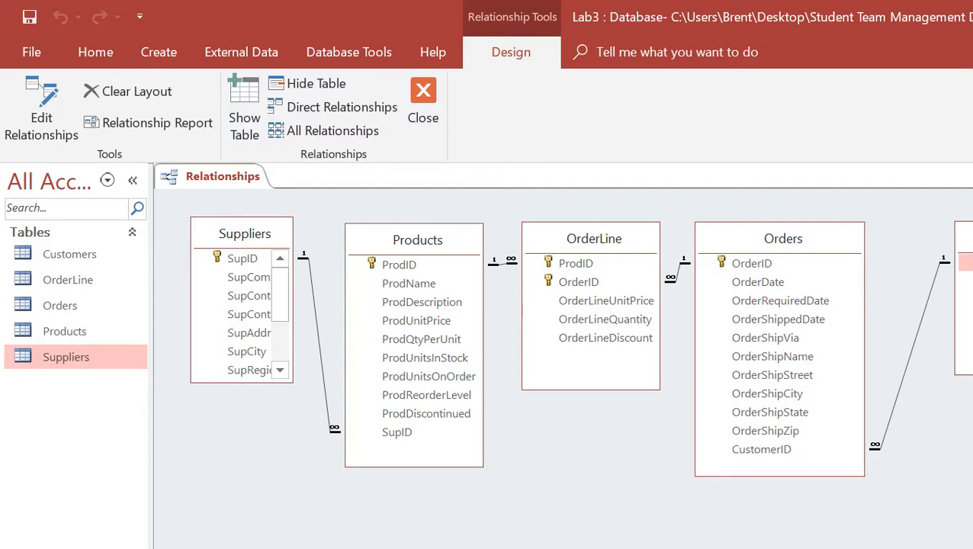
click(424, 99)
Open the Customers, OrderLine, Orders, Products and Suppliers tables to look at their records.
click(69, 254)
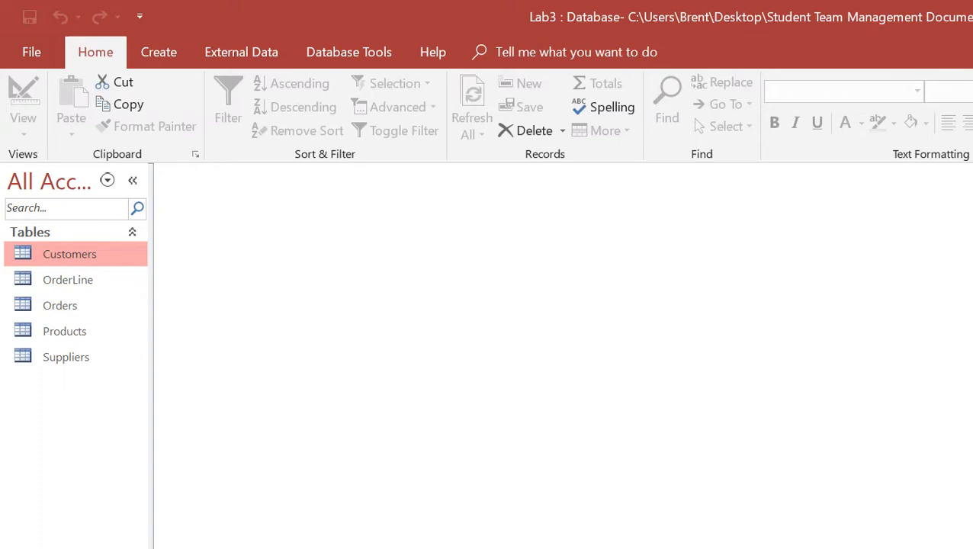
double_click(70, 254)
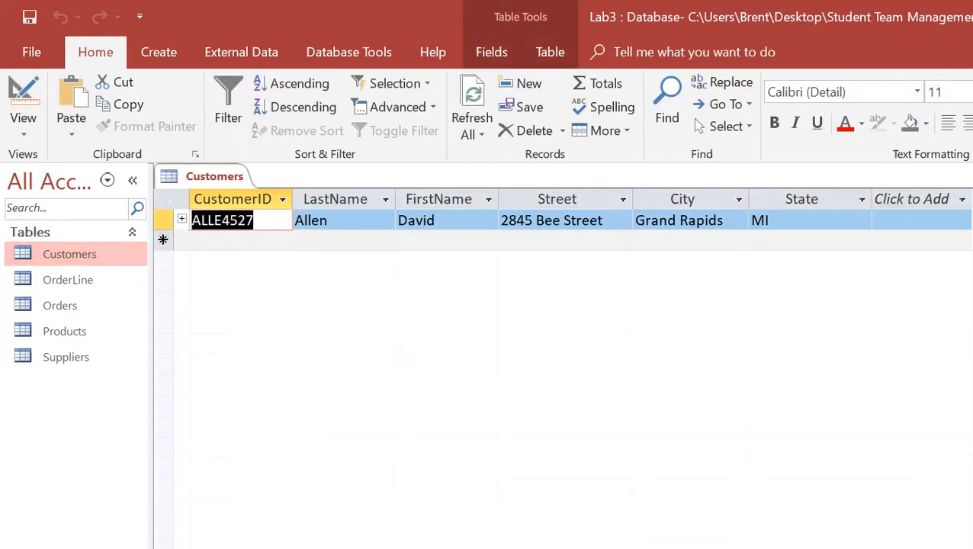
double_click(68, 280)
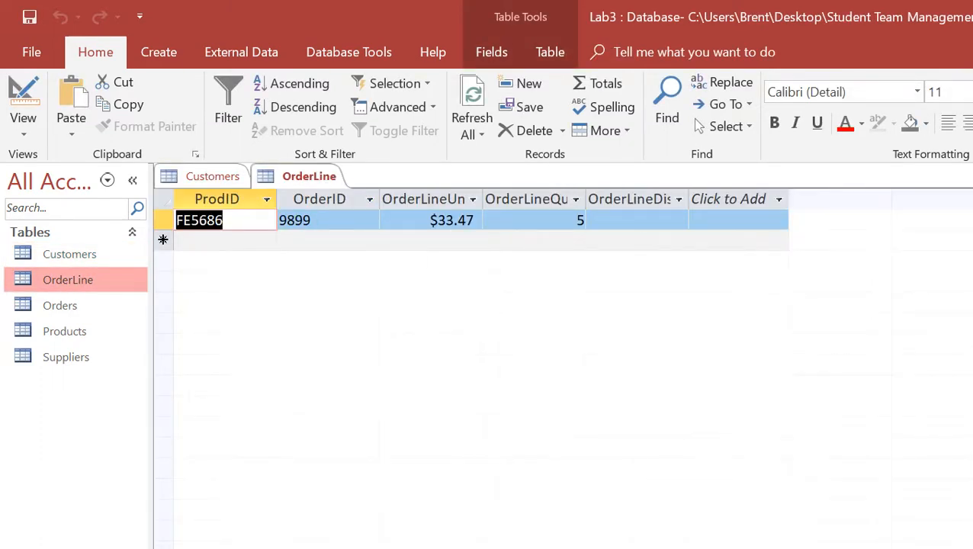
double_click(61, 306)
double_click(65, 332)
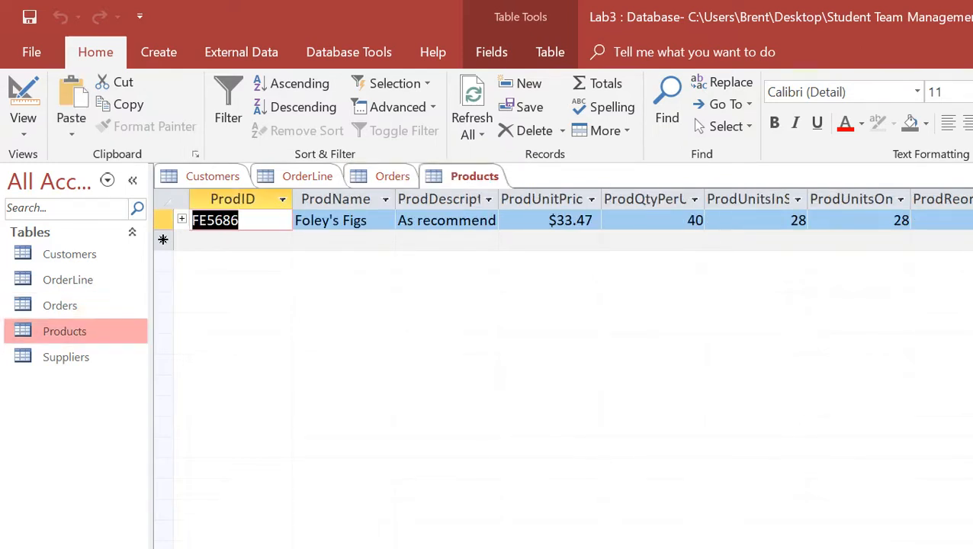
double_click(66, 357)
click(65, 332)
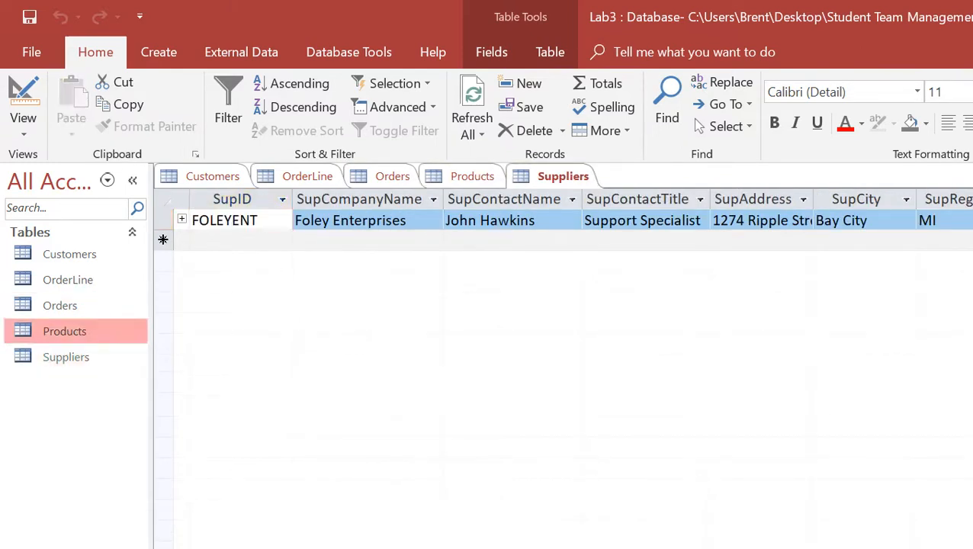
key(Up)
key(Up)
key(Up)
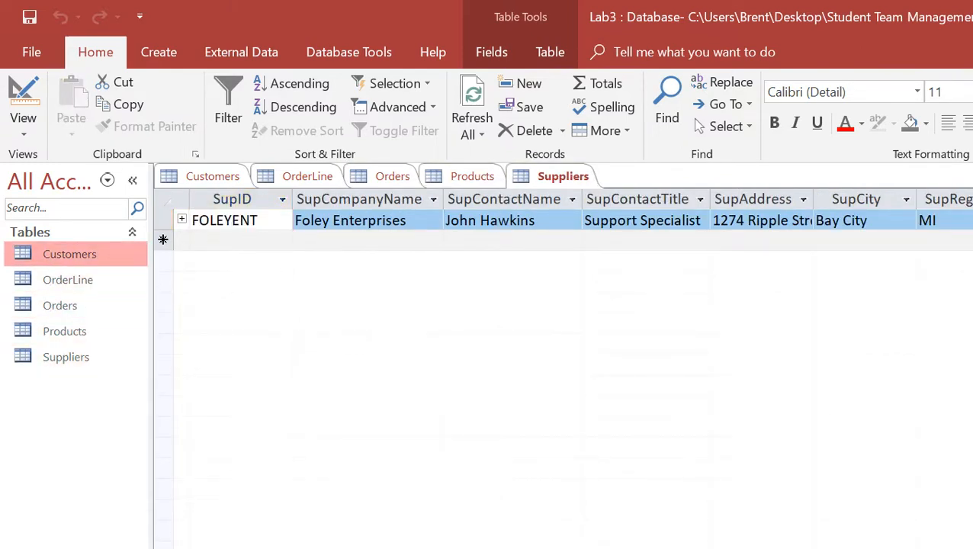
Close all five open table datasheets.
click(225, 220)
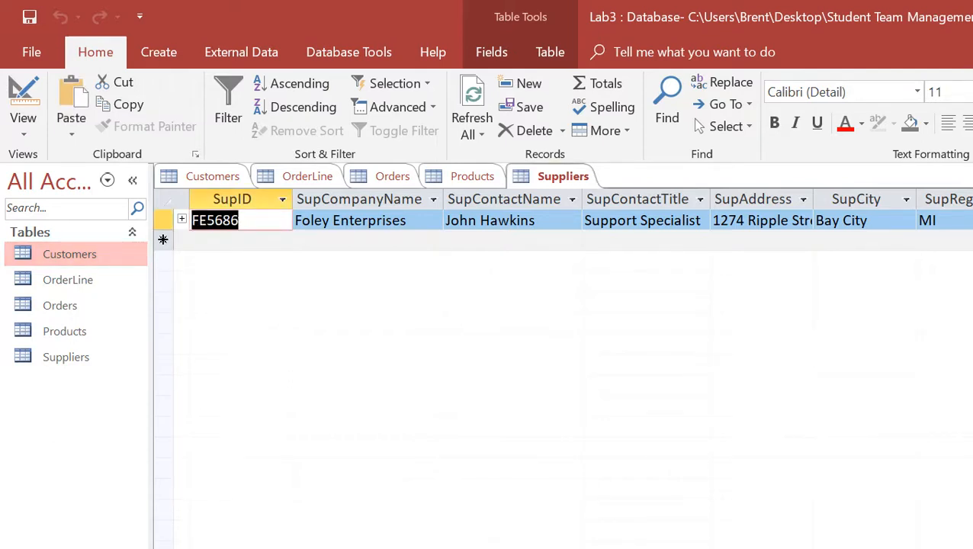
key(ctrl+w)
key(ctrl+w)
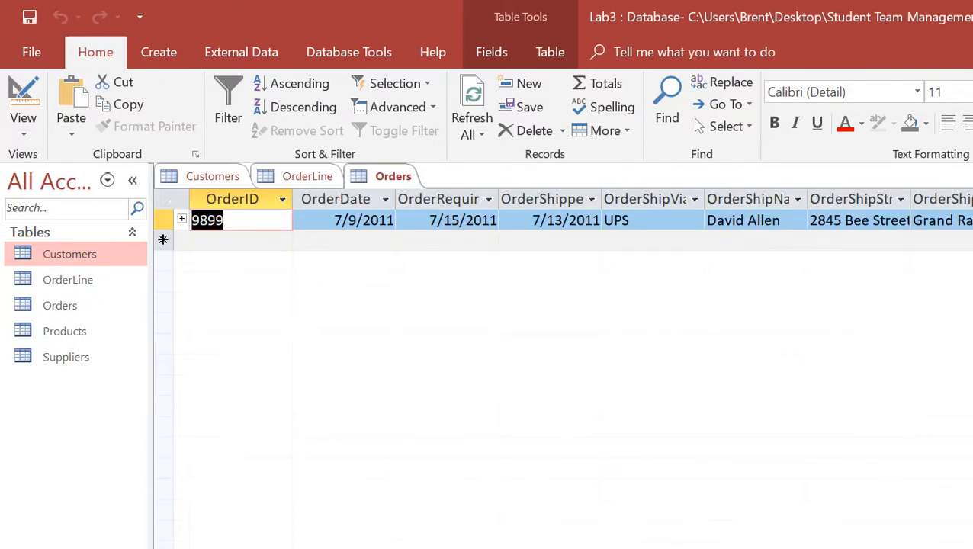
key(ctrl+w)
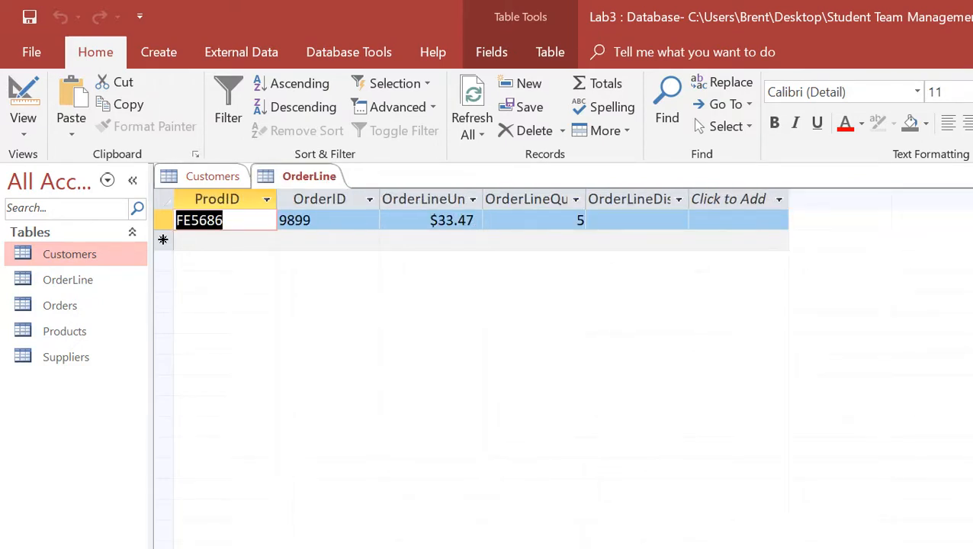
key(ctrl+w)
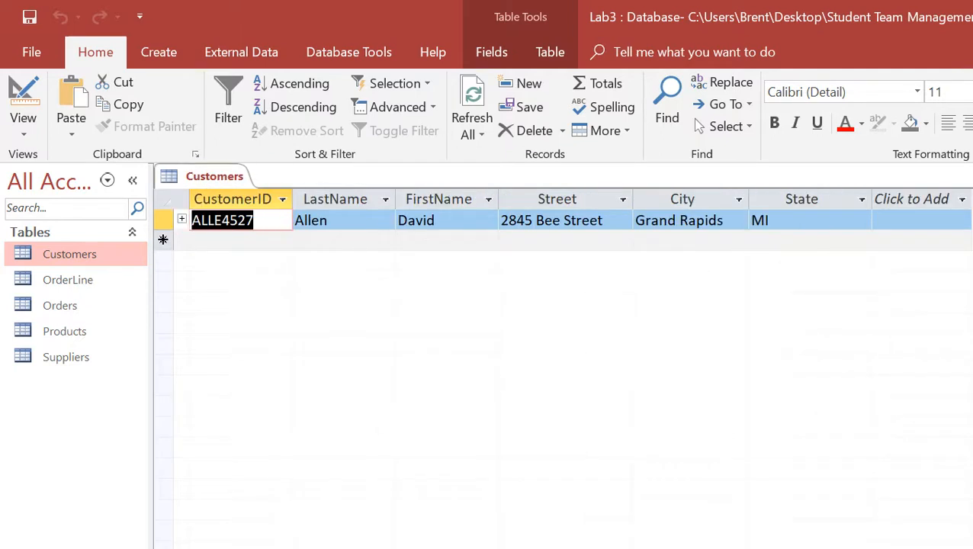
key(ctrl+w)
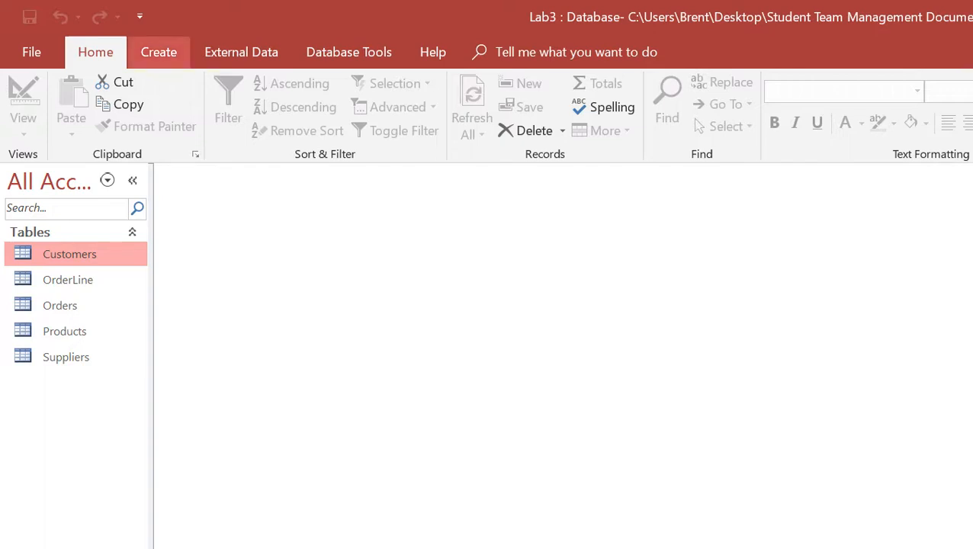
Create a new query in Design view and add the Customers table to it.
click(158, 52)
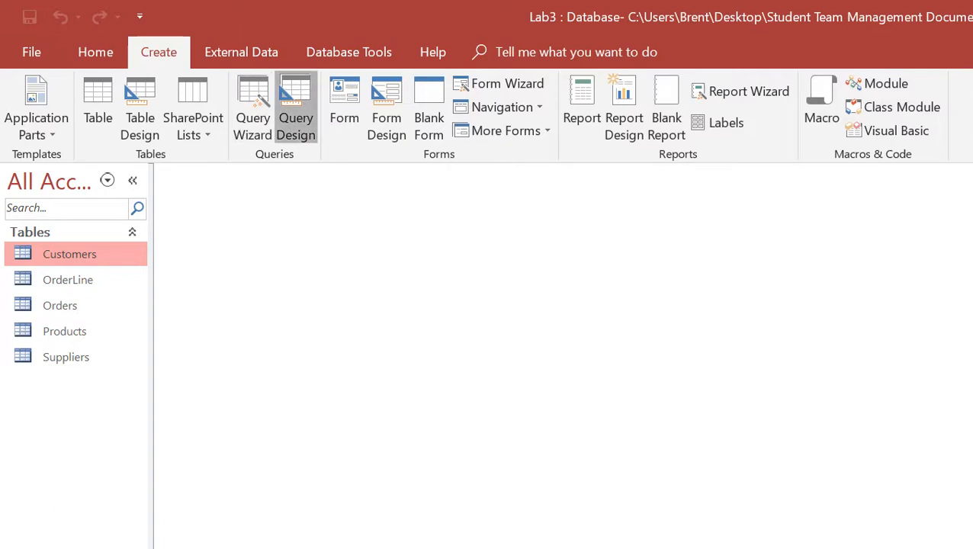
click(295, 107)
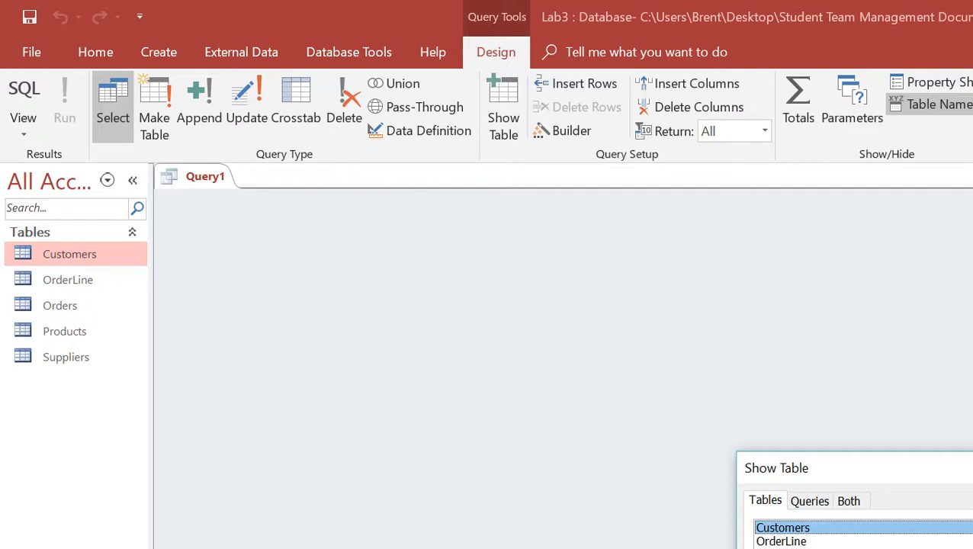
key(Escape)
right_click(414, 287)
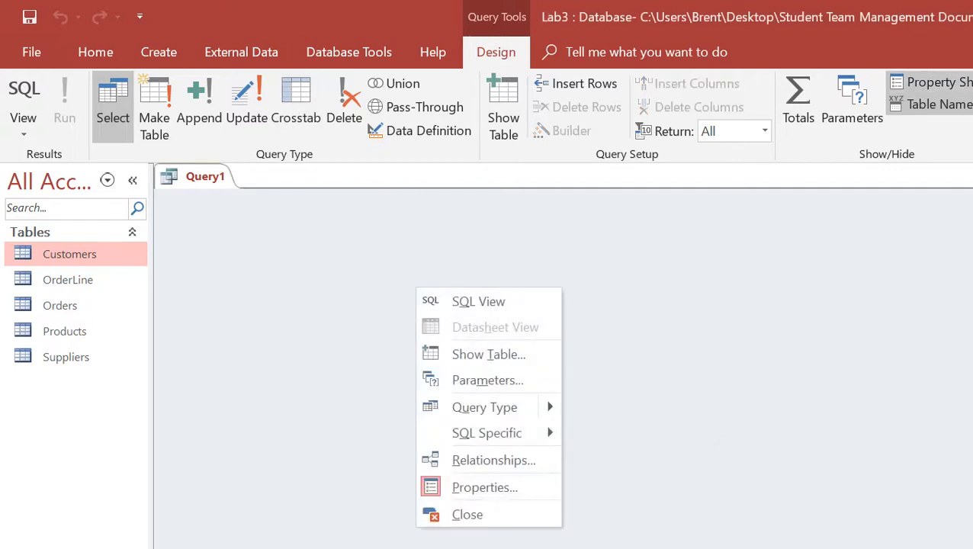
click(473, 352)
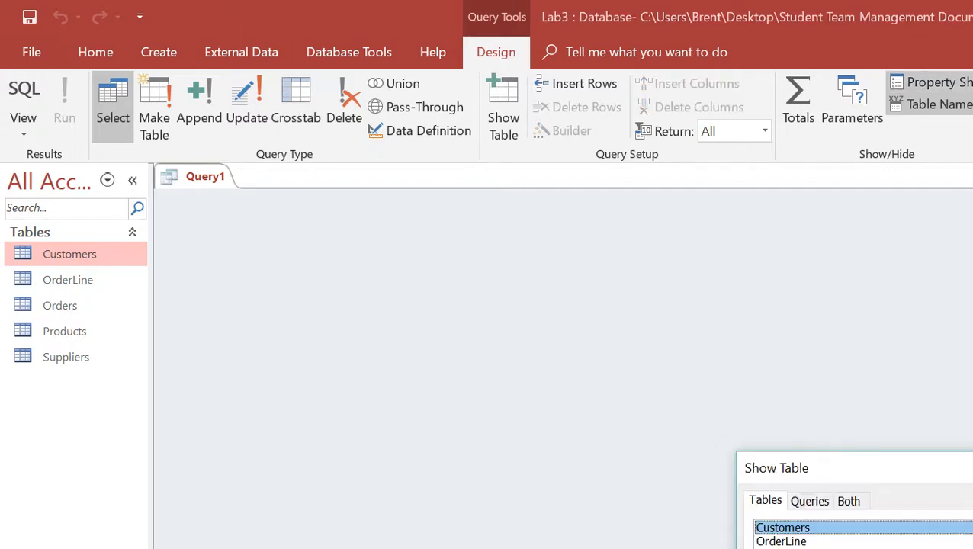
key(alt+a)
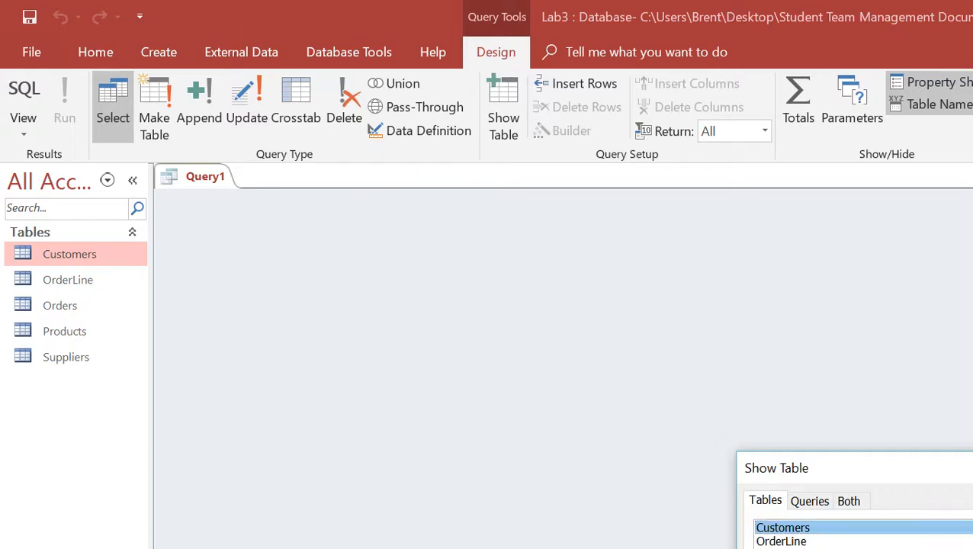
key(alt+c)
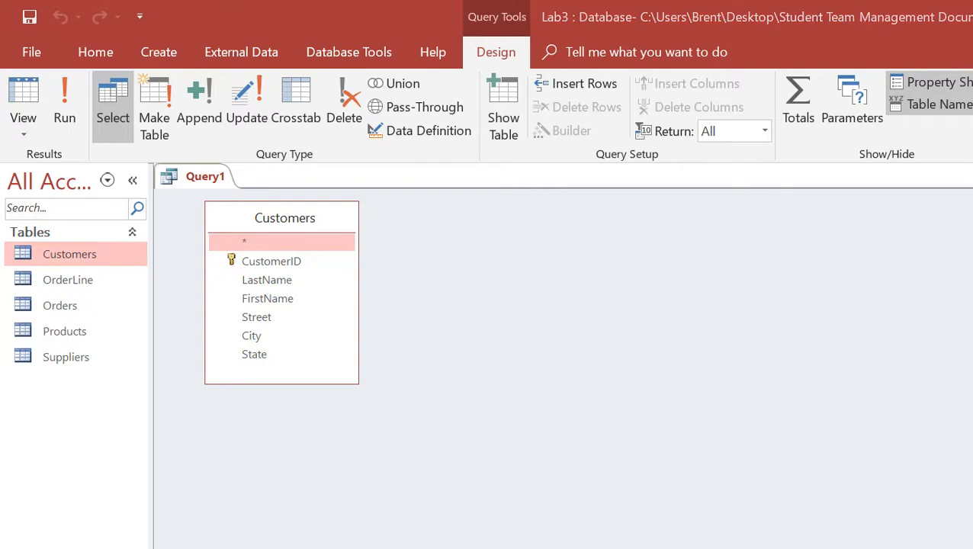
Check the lab instructions in Word, return to Access and add the CustomerID, LastName and FirstName fields to the query.
key(alt+Tab)
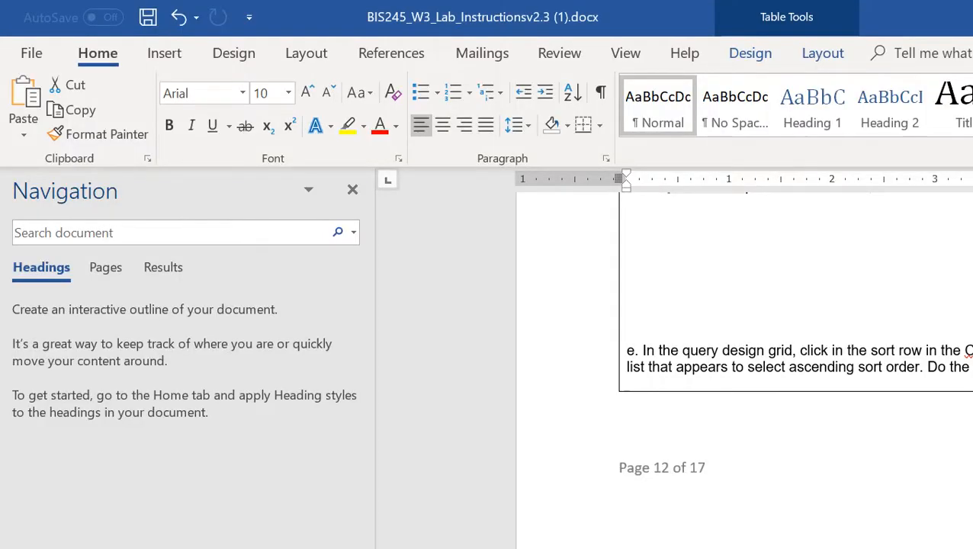
key(alt+Tab)
click(271, 262)
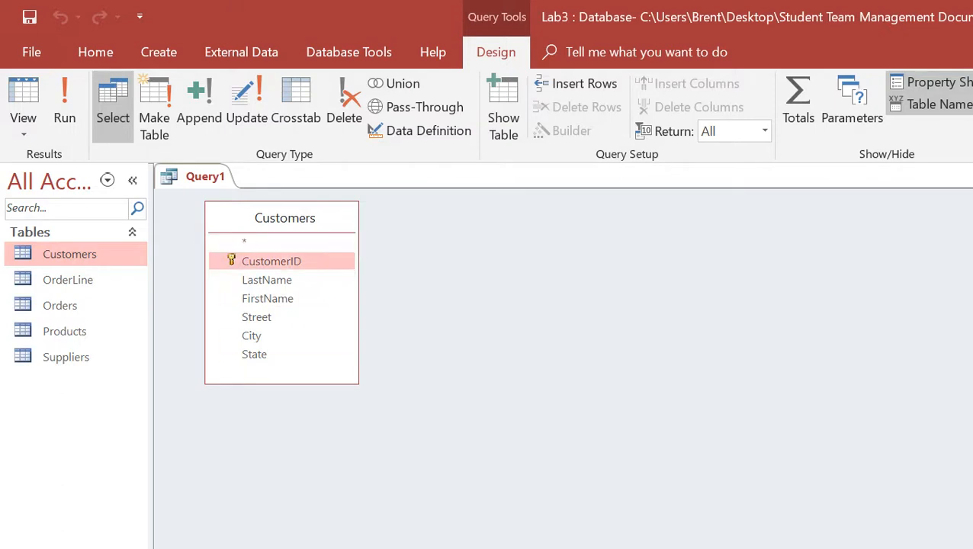
double_click(272, 261)
click(267, 280)
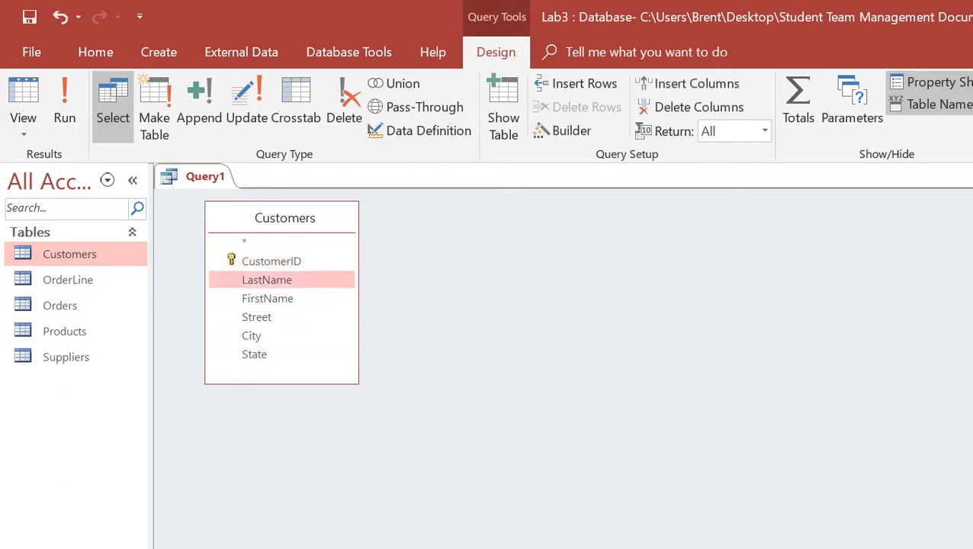
double_click(267, 280)
click(267, 299)
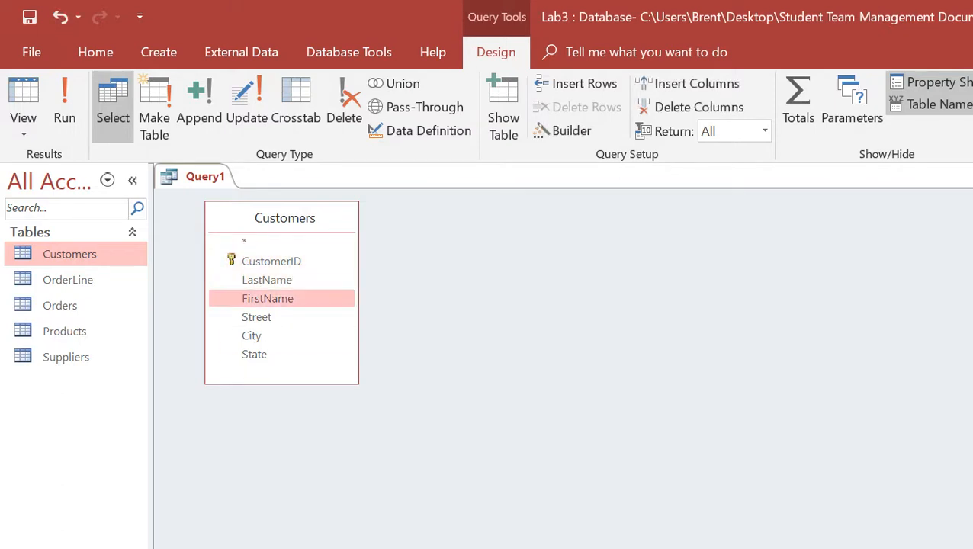
double_click(267, 298)
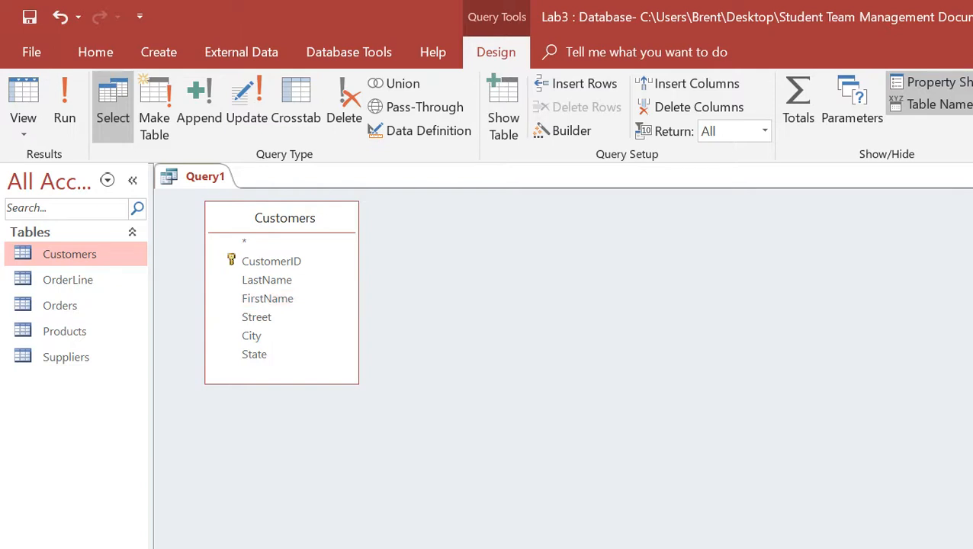
Hide the property sheet and run the customer query to view its results.
mouse_move(283, 384)
mouse_down()
mouse_move(282, 442)
mouse_move(282, 378)
mouse_up()
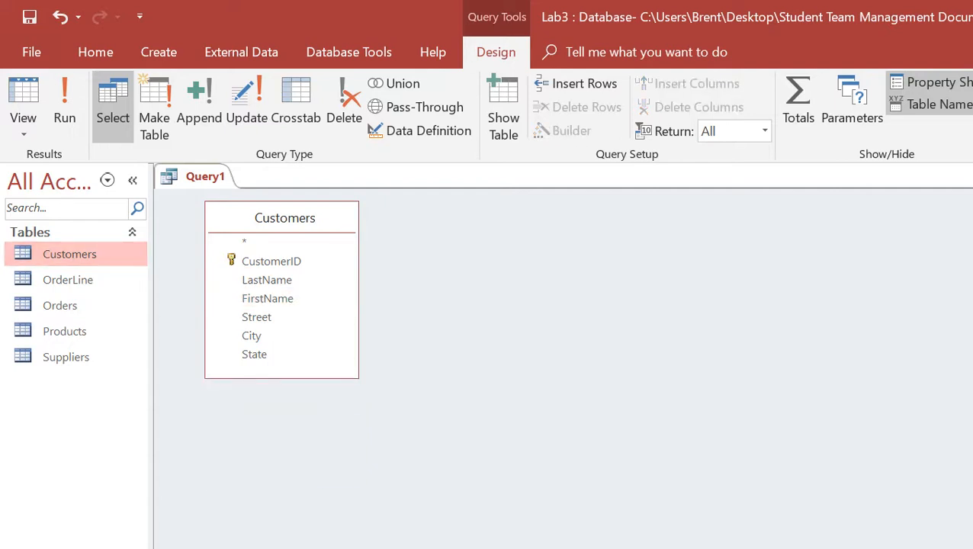
key(F4)
right_click(64, 249)
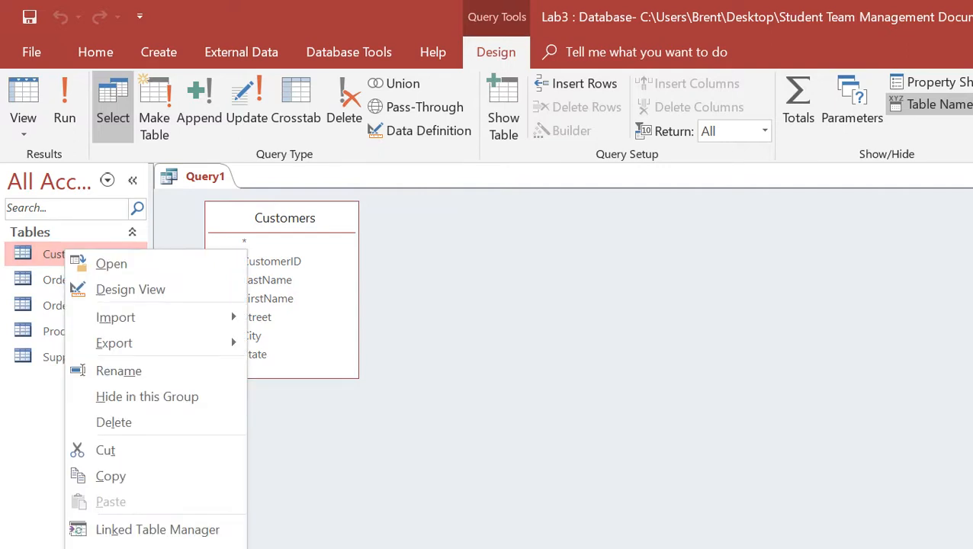
click(130, 289)
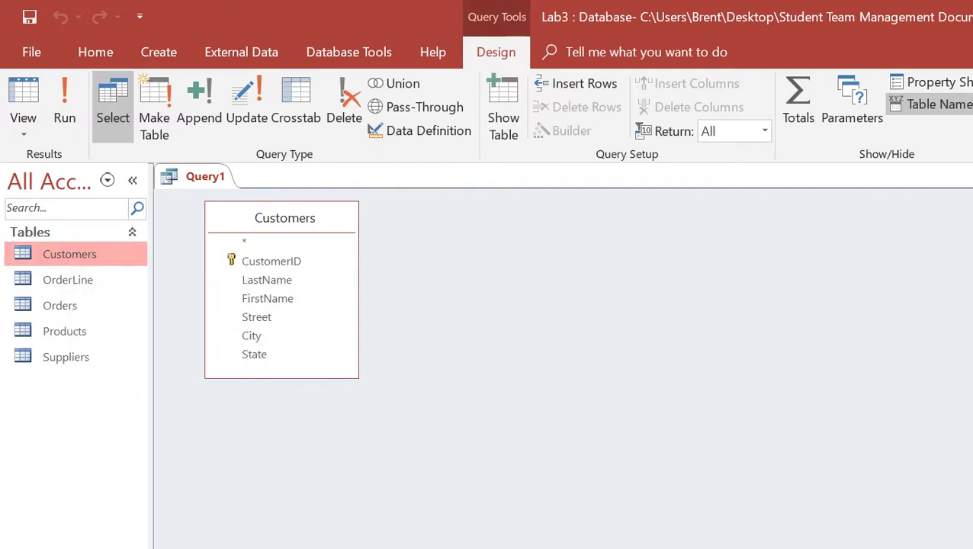
click(205, 176)
click(251, 336)
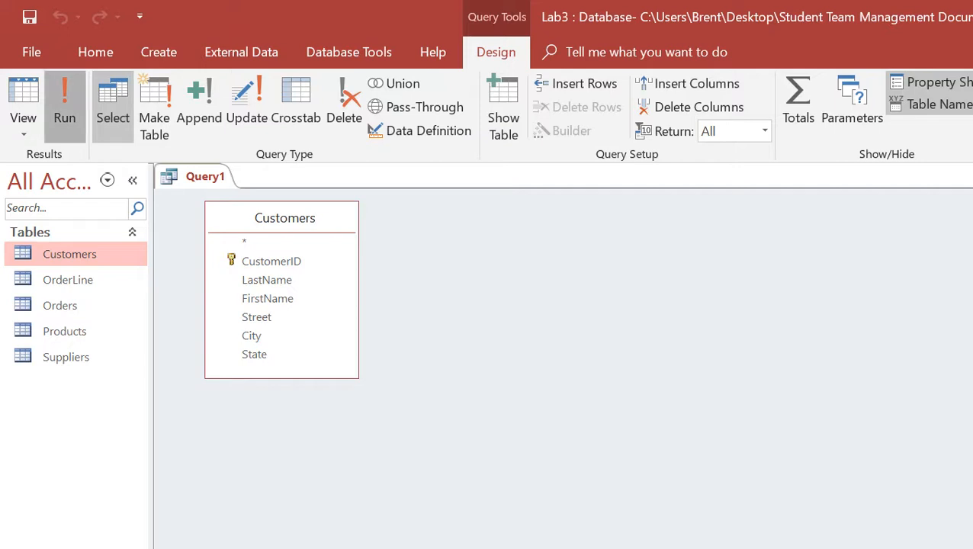
click(65, 107)
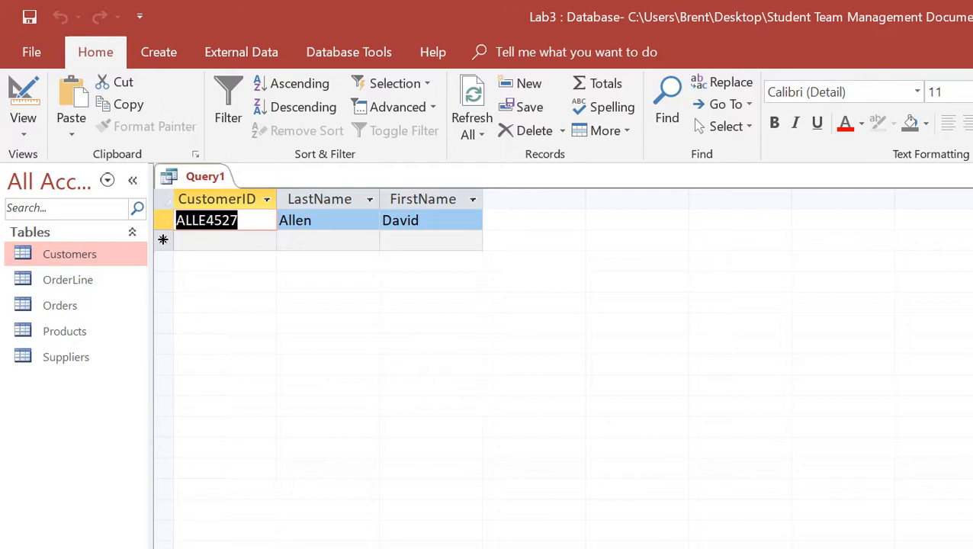
Close the query and save it under the name CustomerPhoneList.
key(ctrl+w)
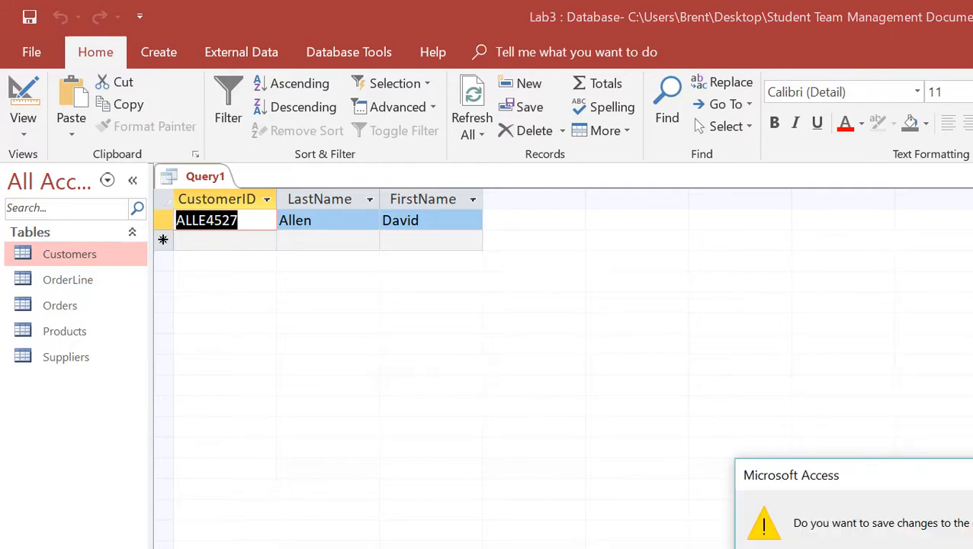
key(Return)
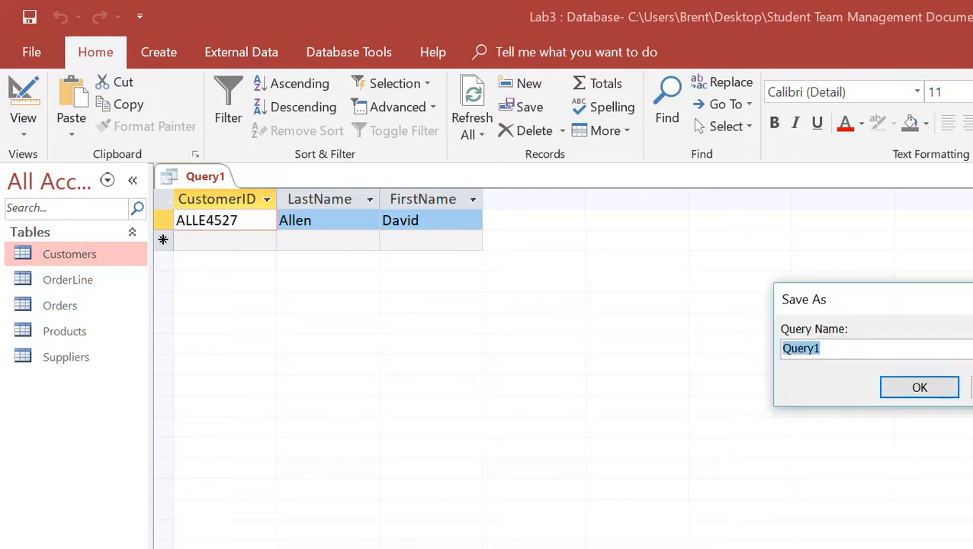
text(Customer)
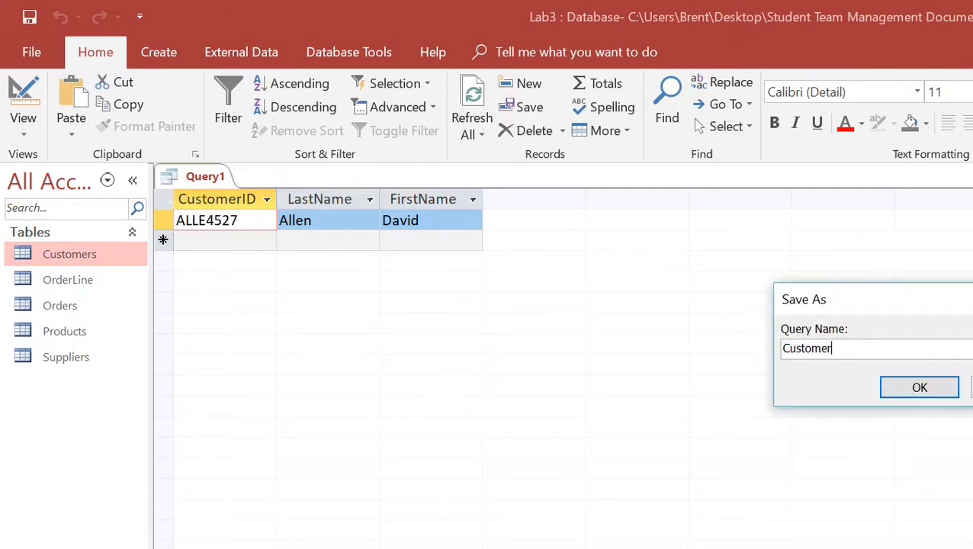
text(PhoneList)
key(Return)
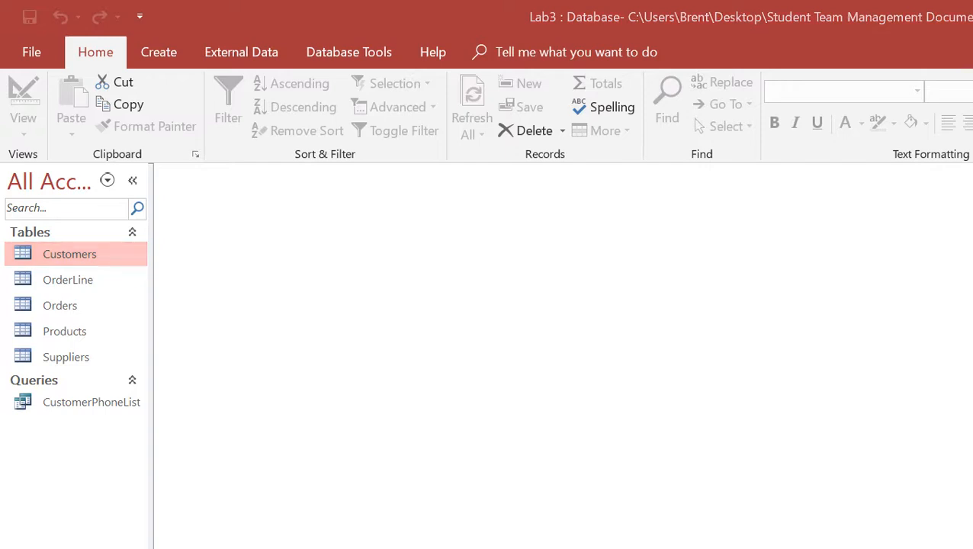
Switch to Word to check the Products to Reorder query in the lab instructions, and return to Access.
key(alt+Tab)
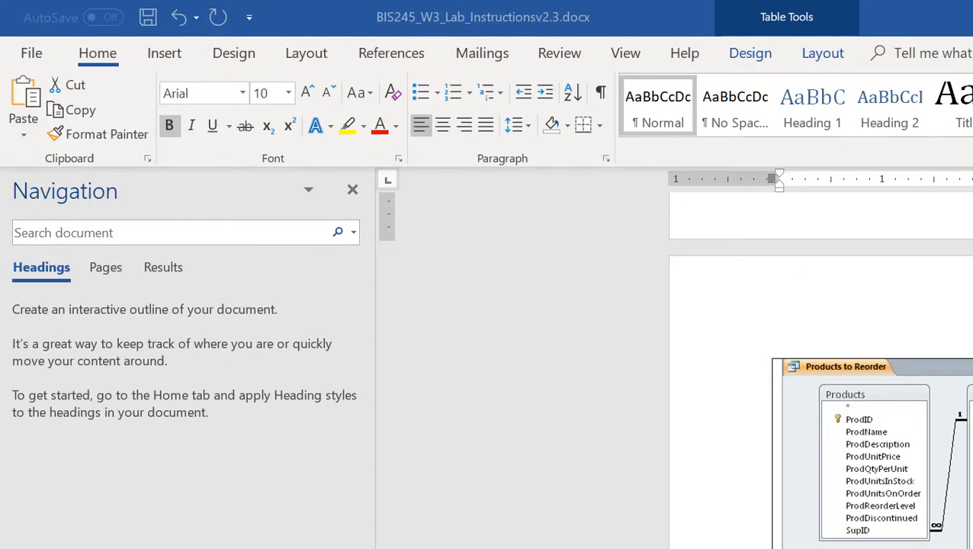
key(alt+Tab)
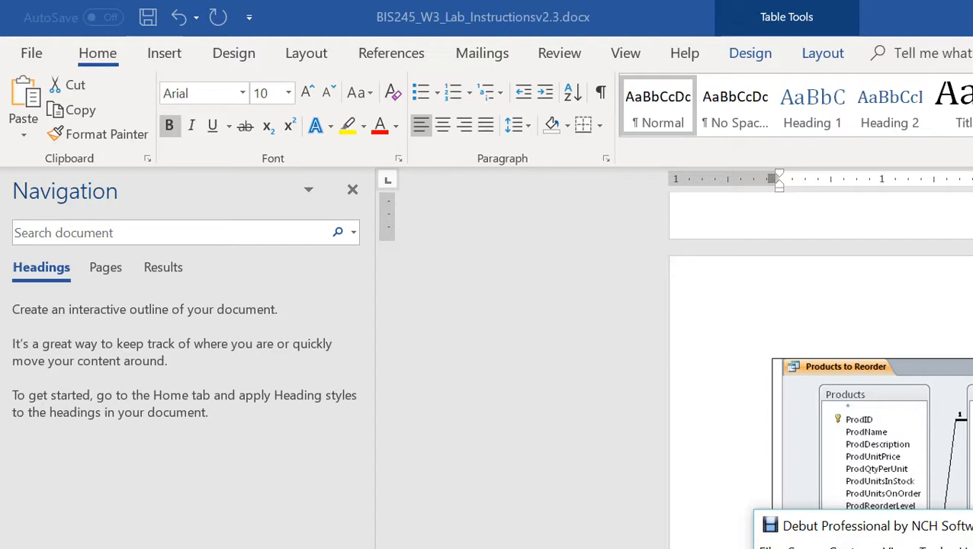
drag(878, 526, 892, 477)
key(alt+Tab)
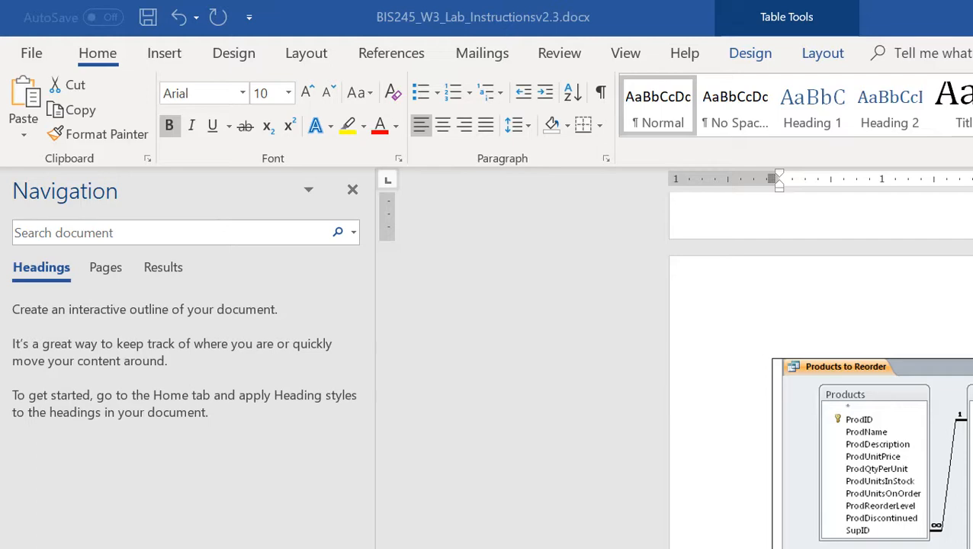
key(alt+Tab)
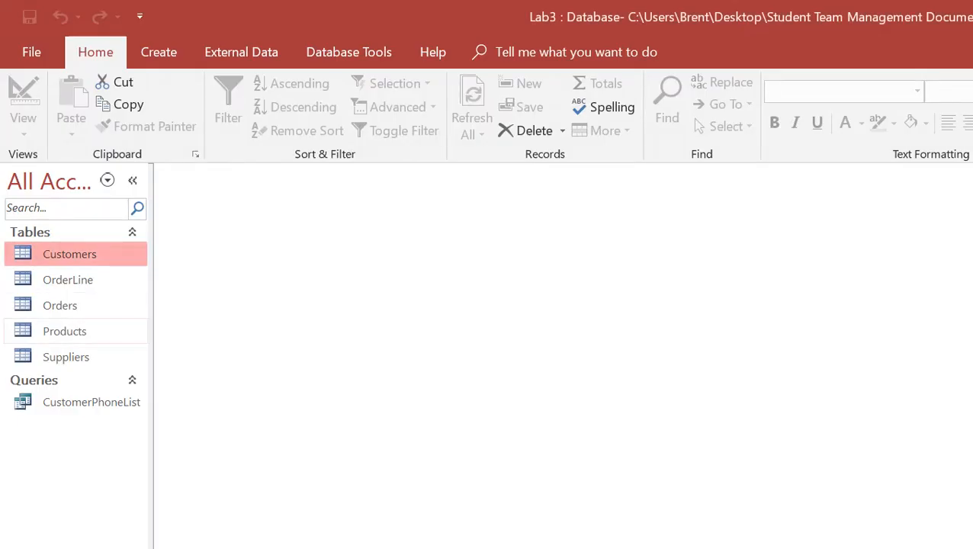
Create a new query in Design view and add the Suppliers and Products tables to it.
click(158, 52)
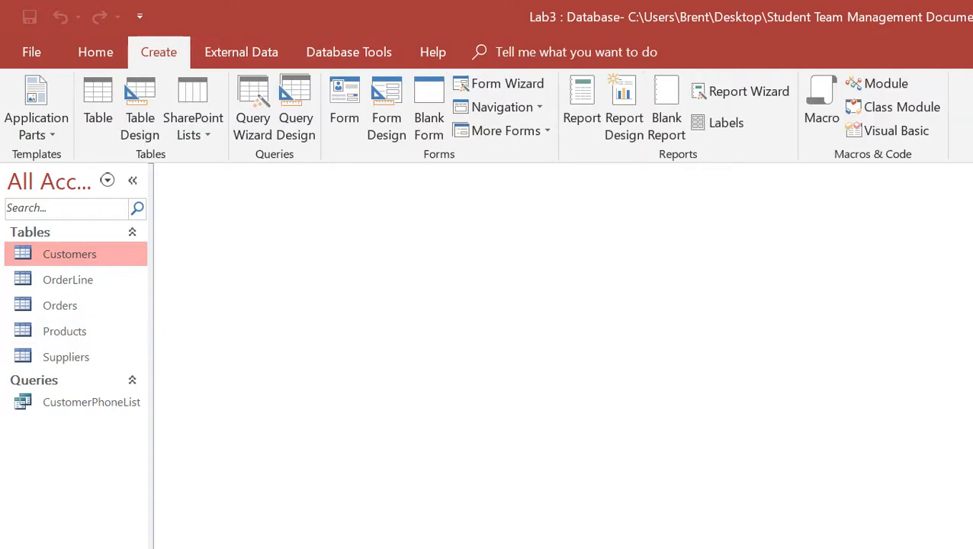
click(296, 119)
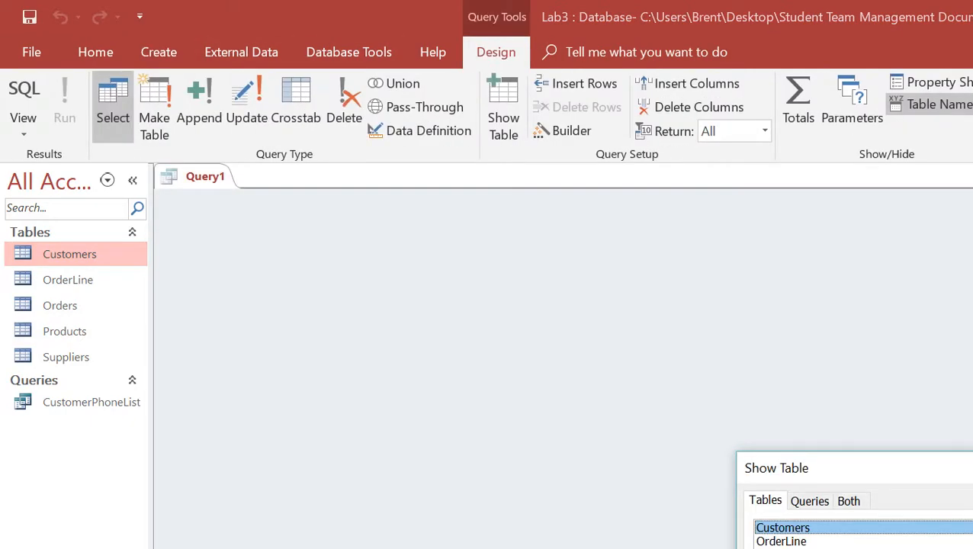
mouse_move(971, 548)
mouse_down()
mouse_move(970, 528)
mouse_move(971, 548)
mouse_up()
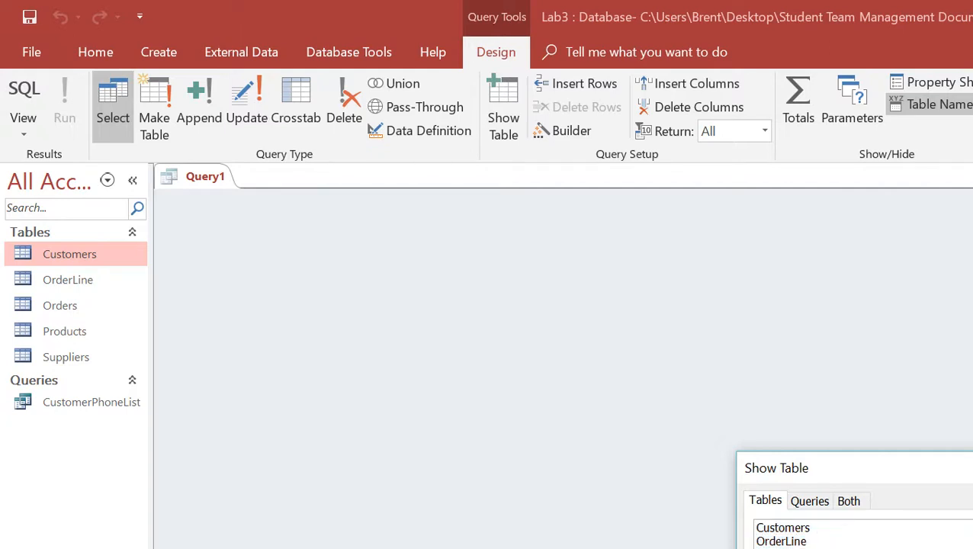
key(Return)
key(Return)
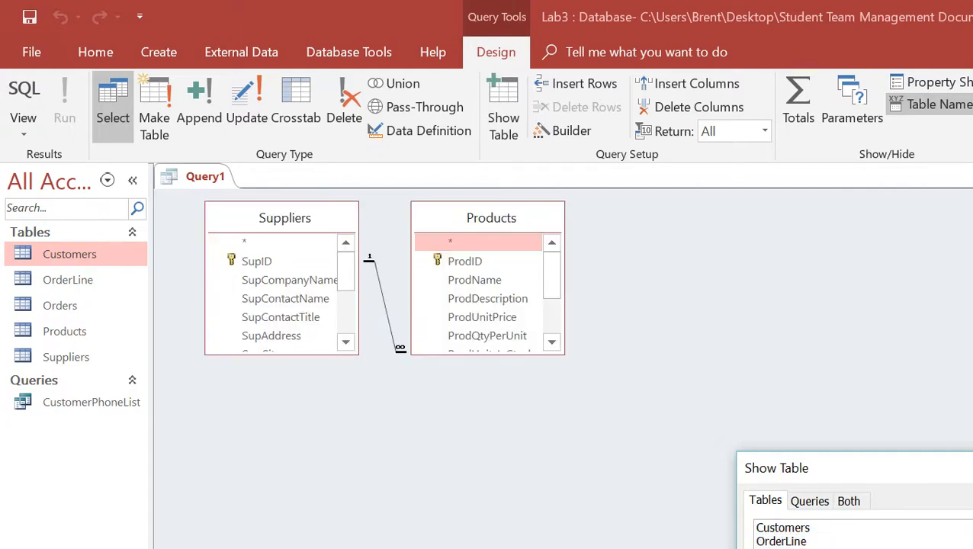
key(Escape)
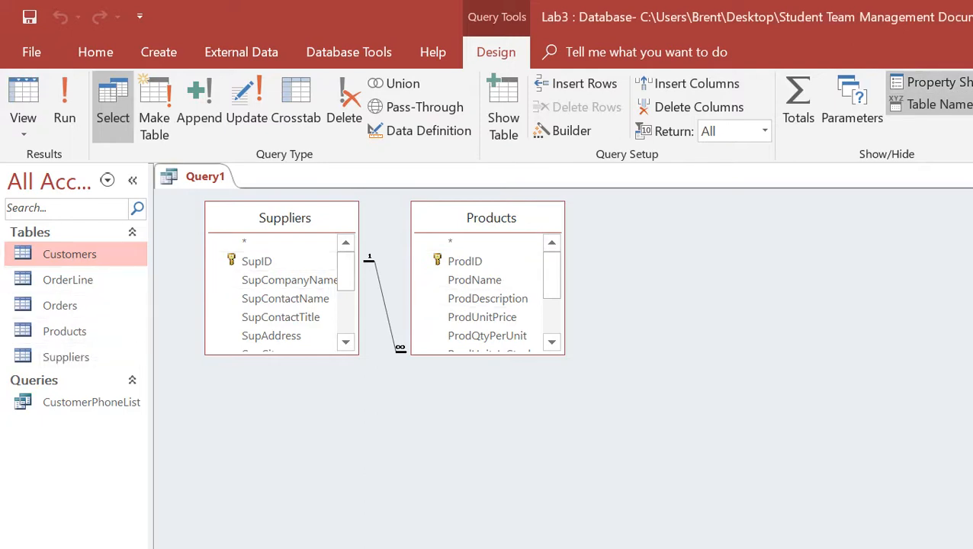
Enlarge the Products and Suppliers table boxes in the query design so that all their fields show.
drag(488, 355, 488, 451)
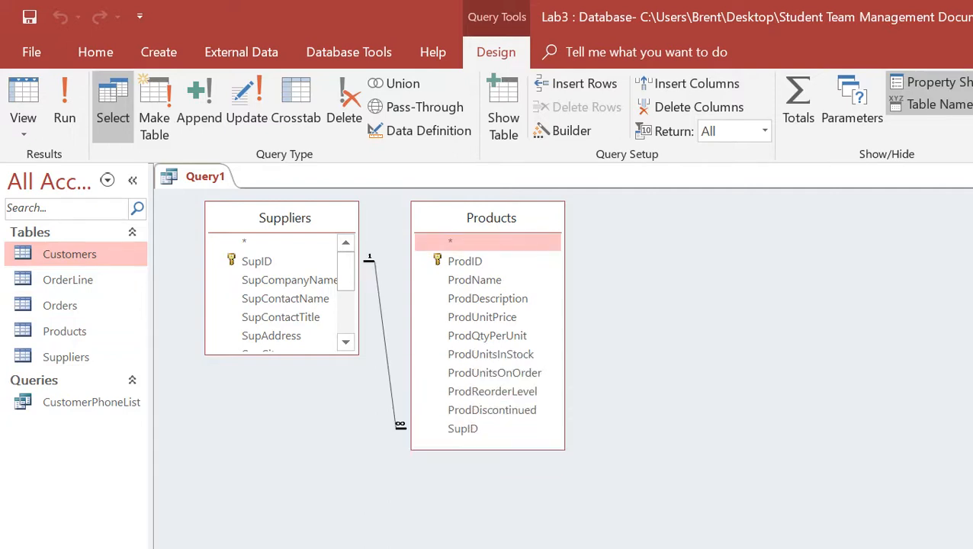
drag(281, 355, 281, 488)
click(427, 496)
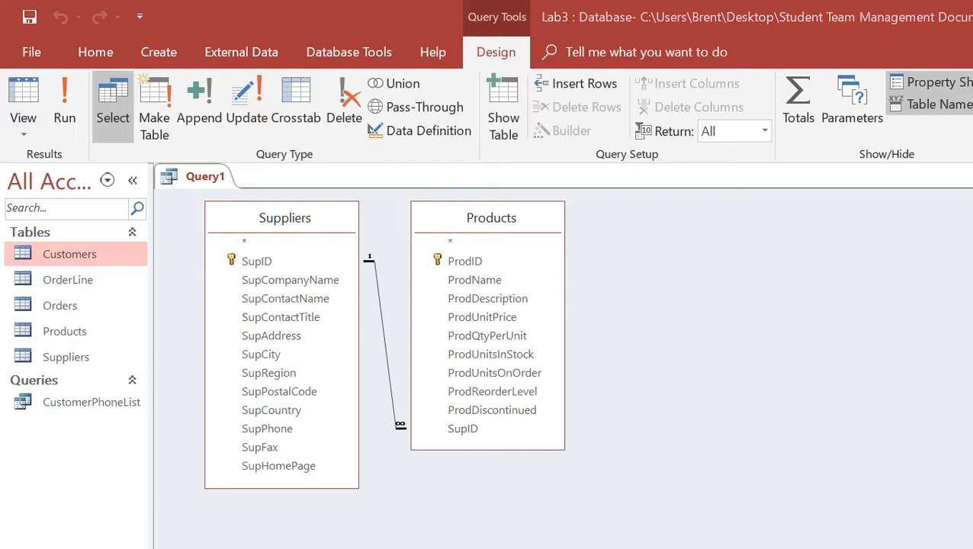
Check the instructions in Word, return to Access and add ProdID, ProdName, ProdUnitsInStock and ProdReorderLevel from Products to the query.
key(alt+Tab)
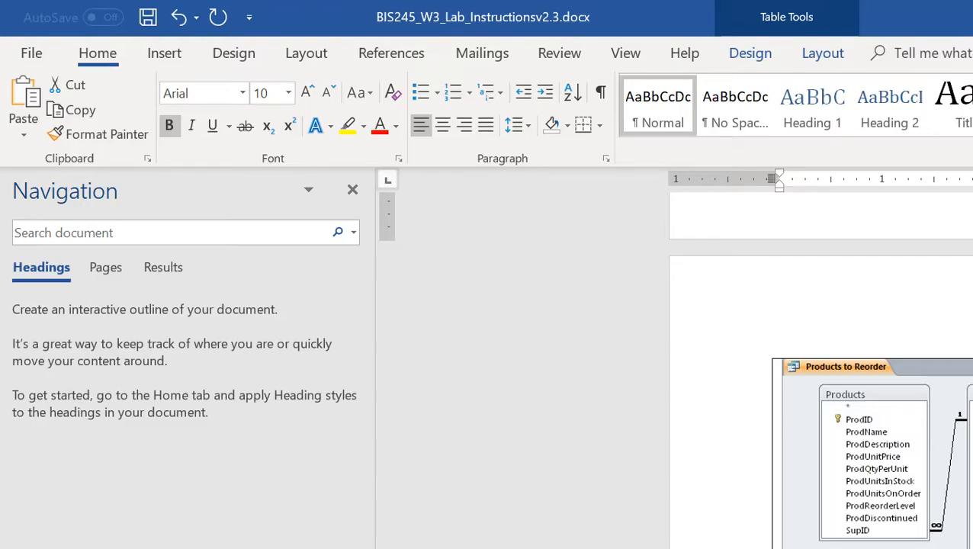
key(alt+Tab)
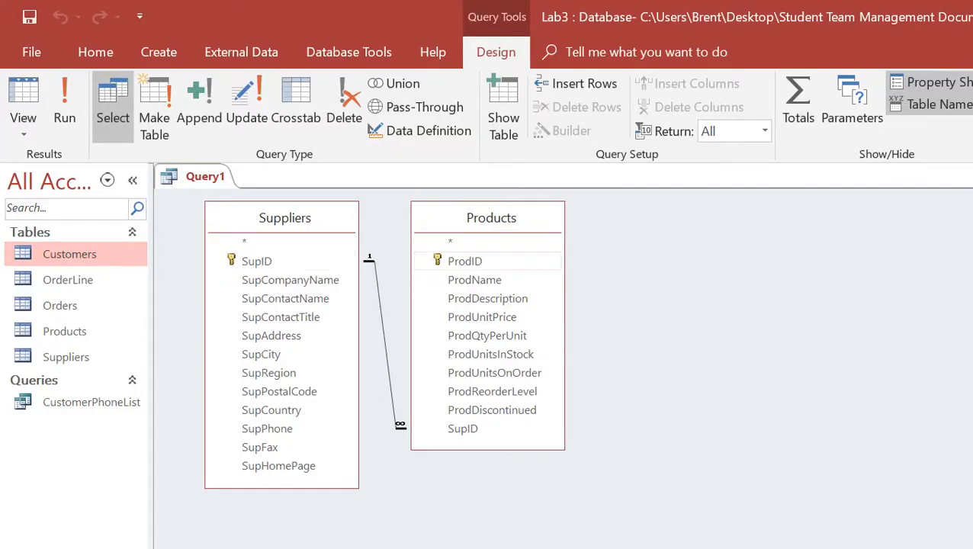
click(466, 262)
drag(466, 261, 306, 548)
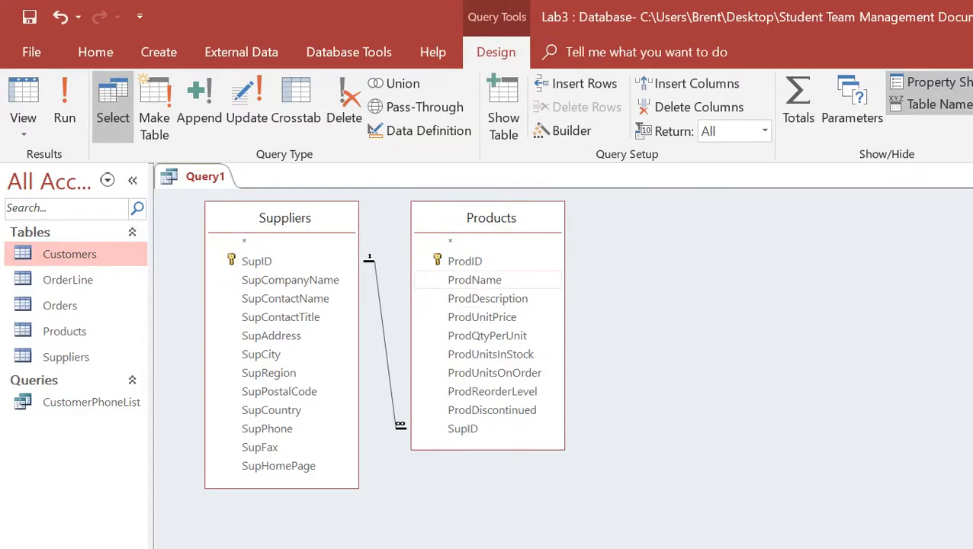
drag(475, 280, 477, 548)
drag(490, 354, 519, 547)
click(493, 391)
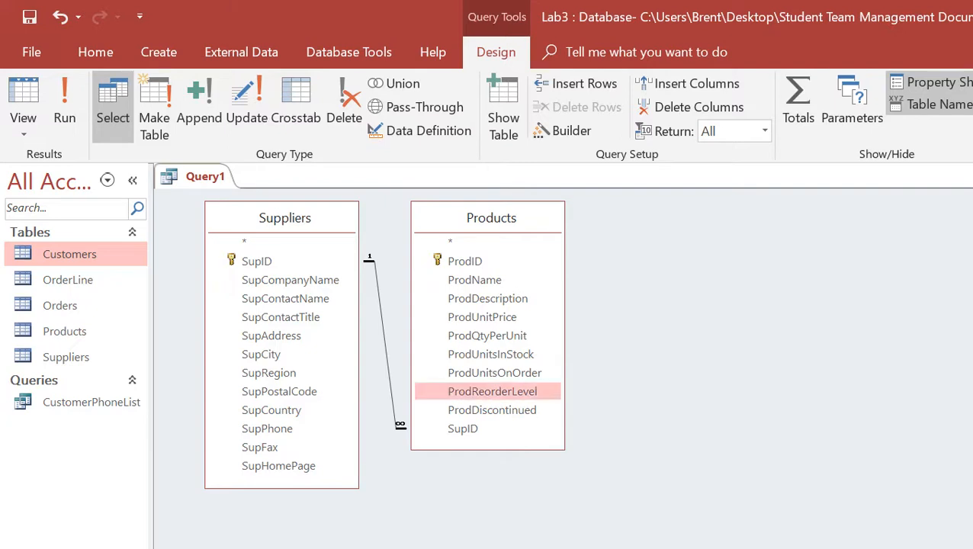
drag(493, 391, 493, 548)
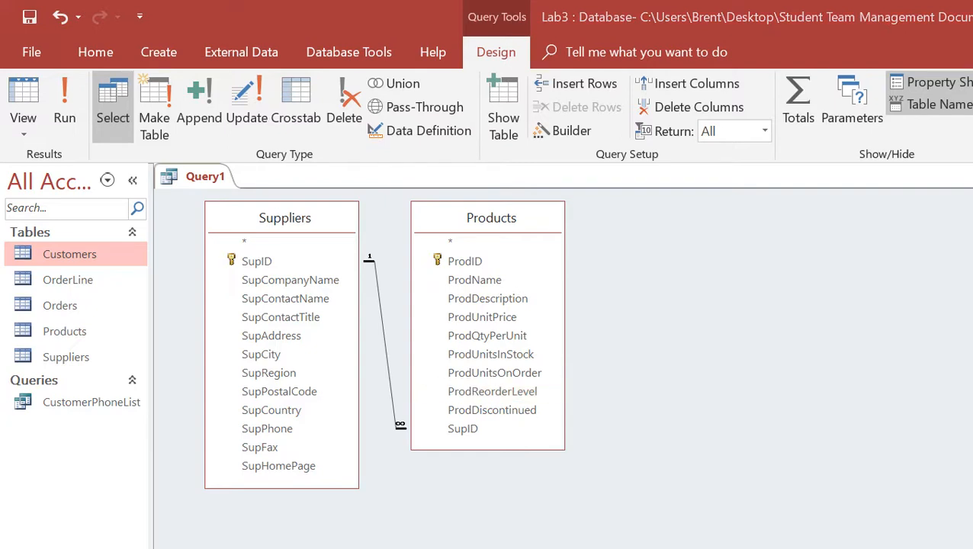
Check the Products to Reorder example in Word, return to Access and add SupID, SupCompanyName and SupPhone from Suppliers to the query.
key(alt+Tab)
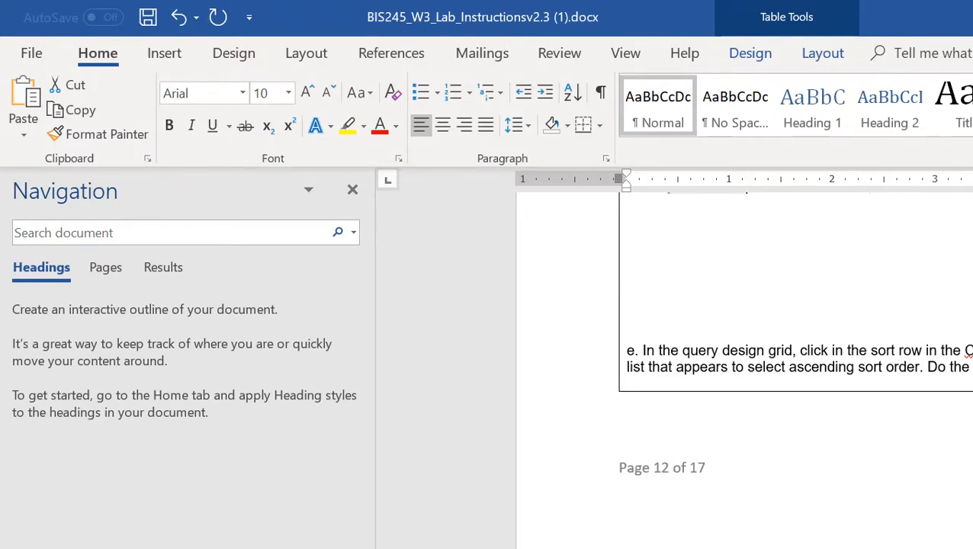
scroll(793, 366, down, 15)
scroll(793, 366, down, 12)
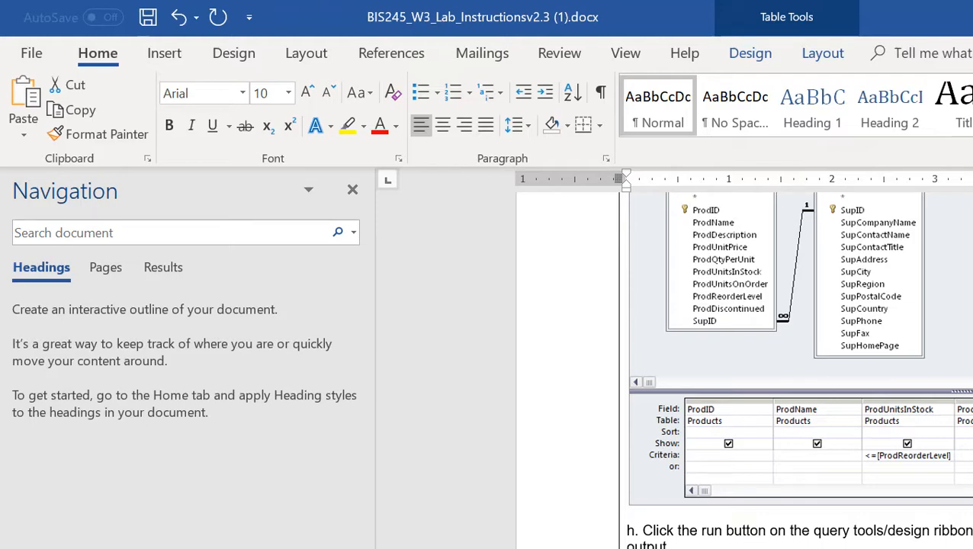
key(alt+Tab)
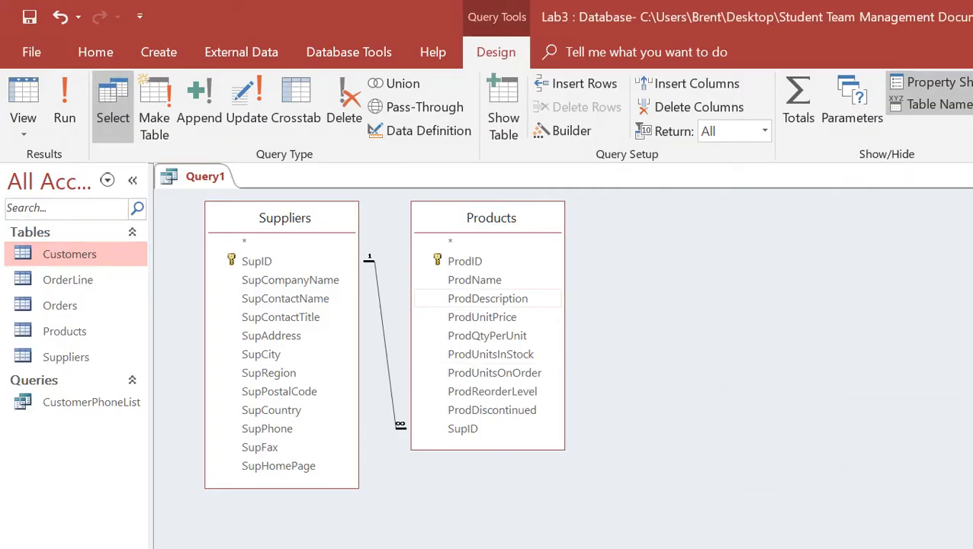
click(257, 261)
click(289, 280)
click(267, 429)
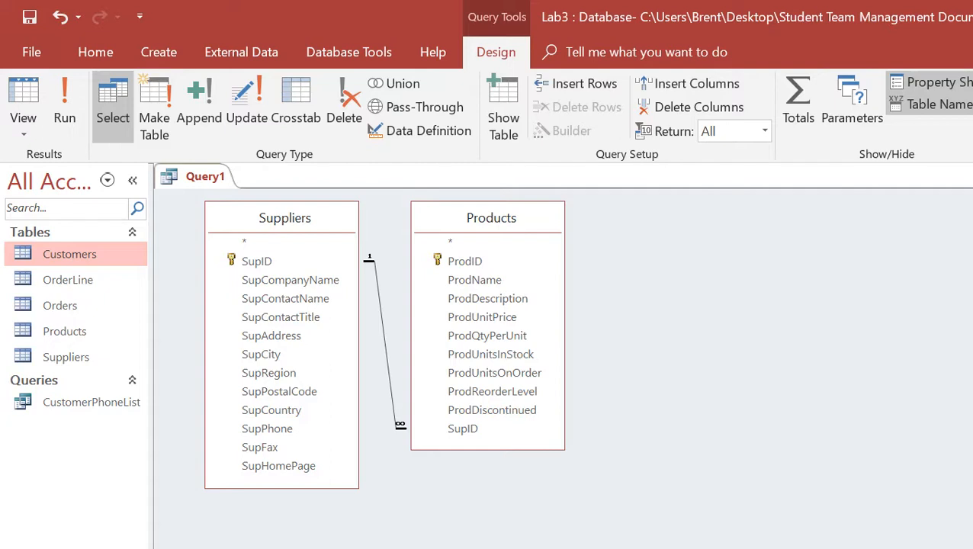
Look up the criteria expression <=[ProdReorderLevel] in the Word lab instructions, select it and compare the instructions with the query in Access.
key(alt+Tab)
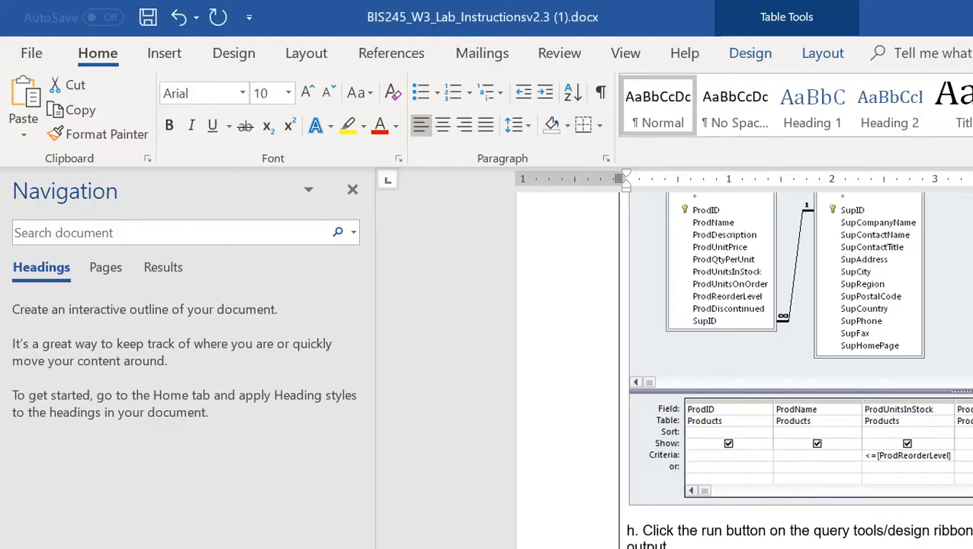
scroll(745, 367, up, 10)
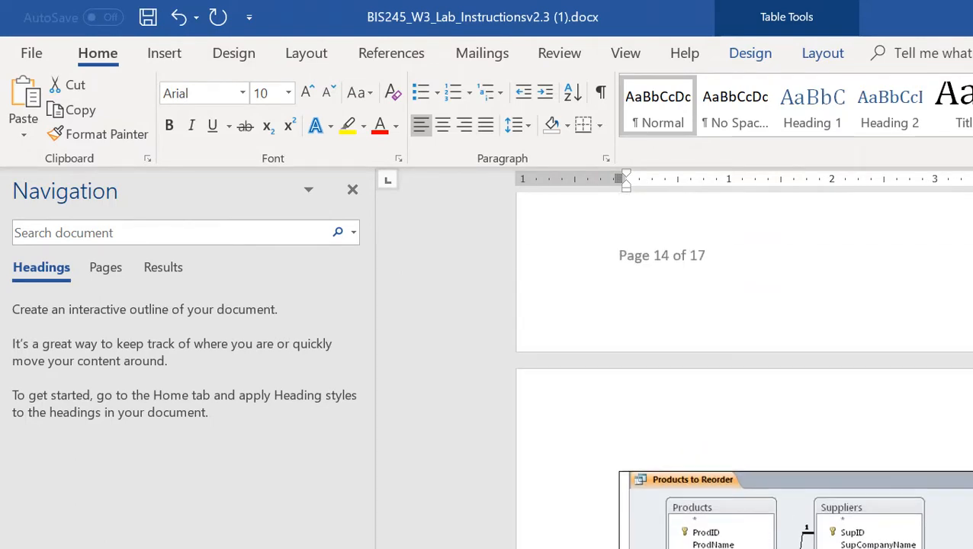
scroll(745, 366, up, 5)
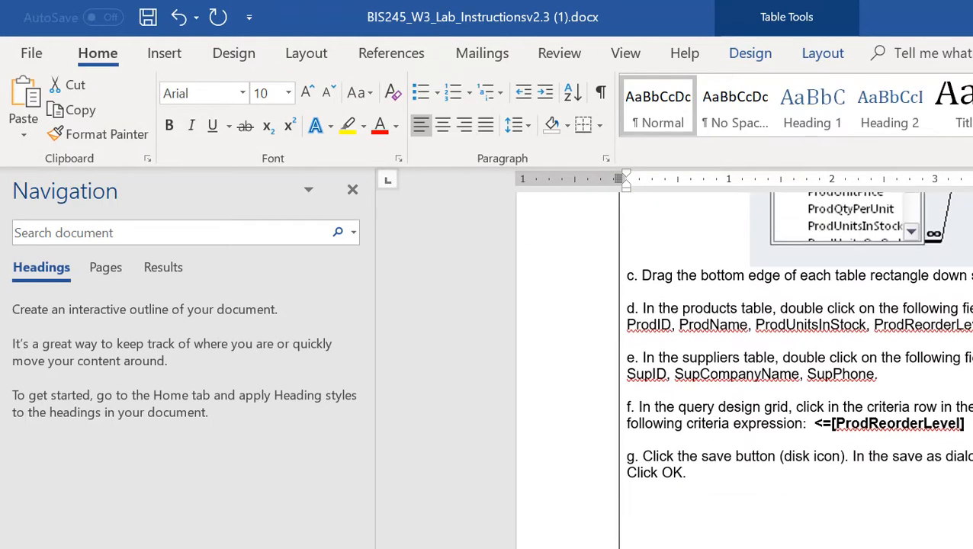
drag(815, 423, 964, 424)
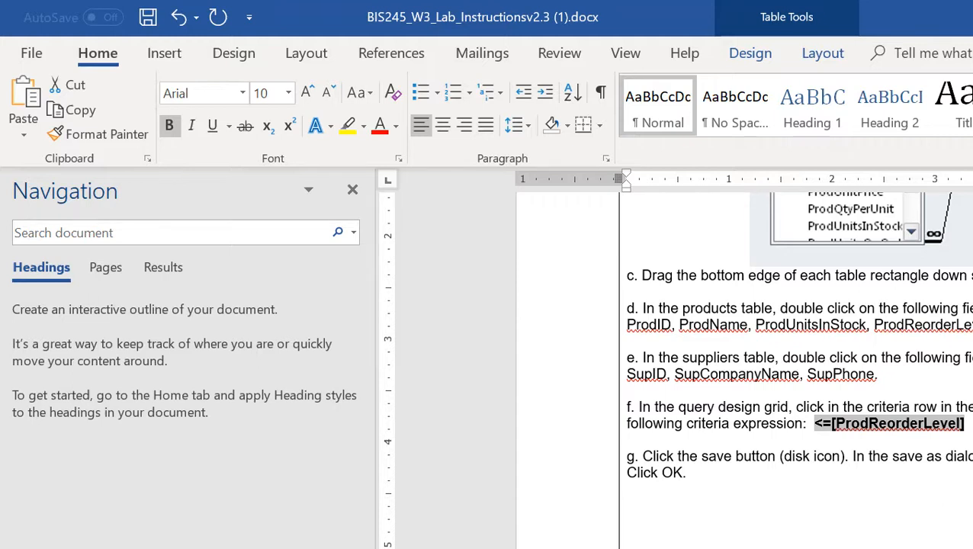
key(alt+Tab)
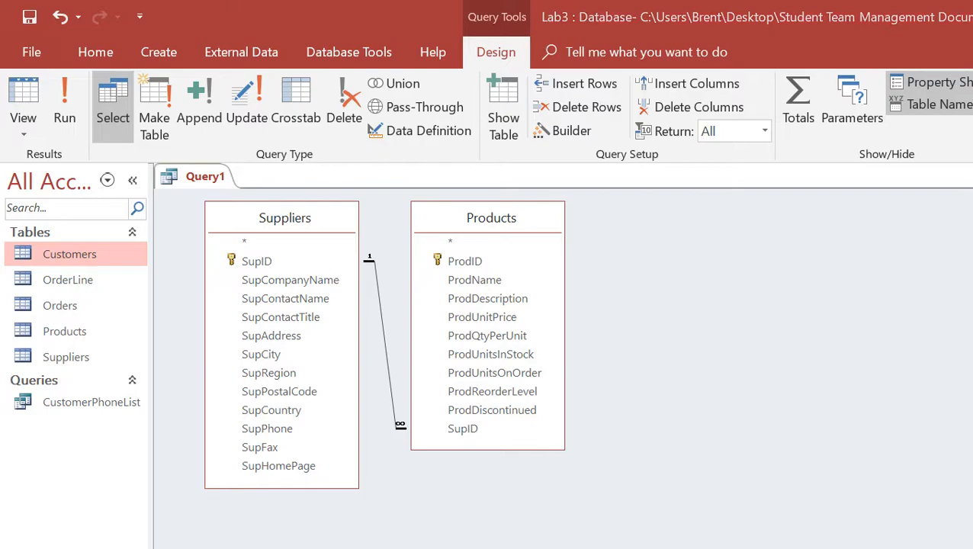
key(alt+Tab)
scroll(745, 369, up, 1)
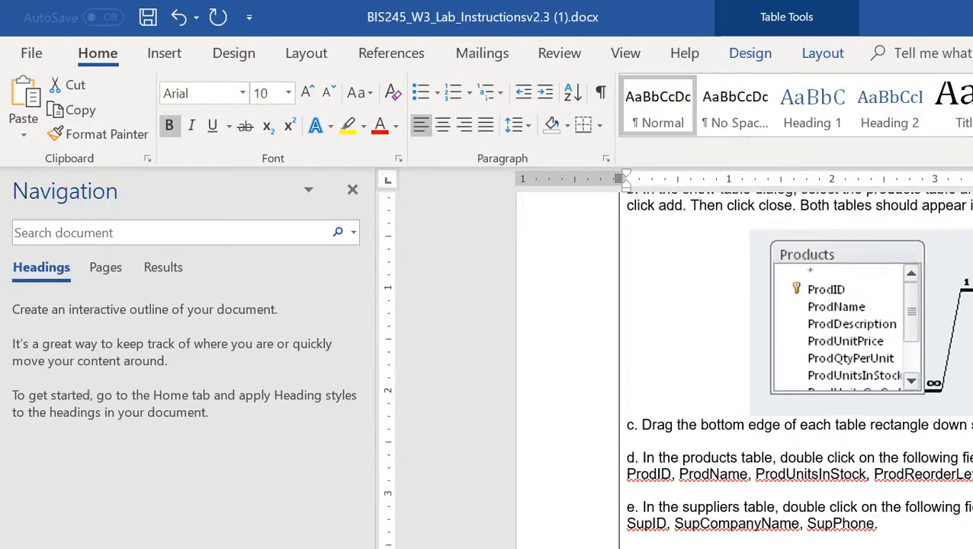
Check the Products to Reorder design example in the Word lab instructions, return to Access and run the query.
scroll(745, 369, down, 3)
scroll(745, 369, down, 5)
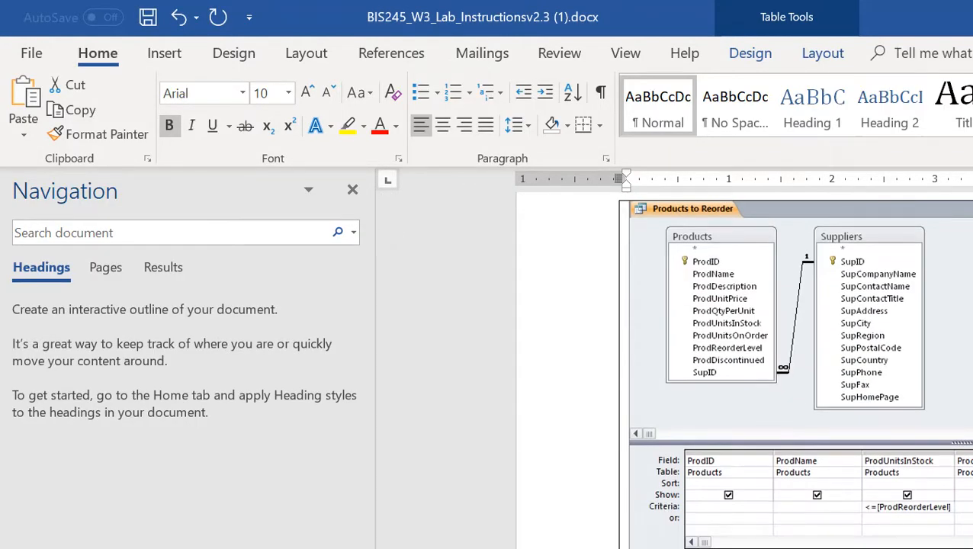
scroll(744, 370, up, 4)
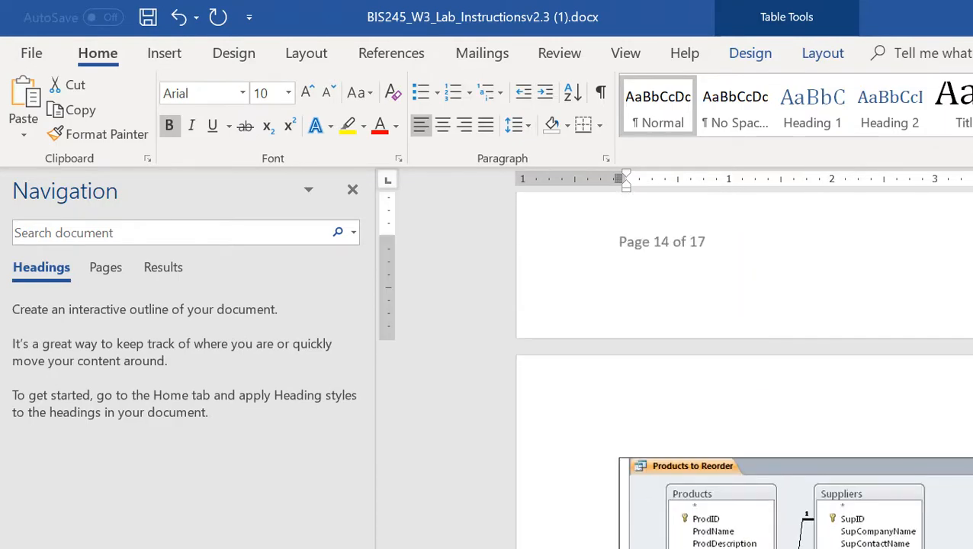
key(alt+Tab)
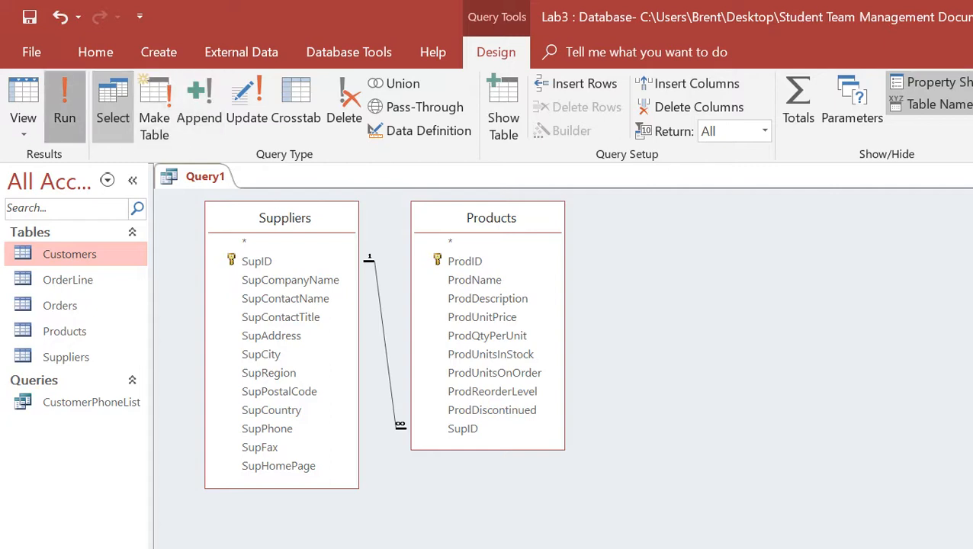
click(64, 107)
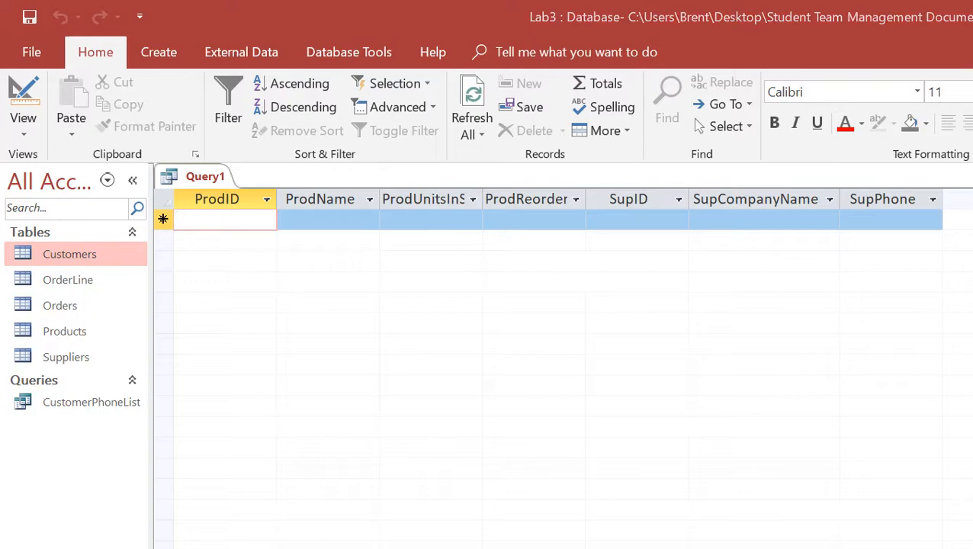
Look up the expected Products to Reorder output in the Word instructions and compare it with the query results in Access.
key(alt+Tab)
scroll(797, 369, down, 8)
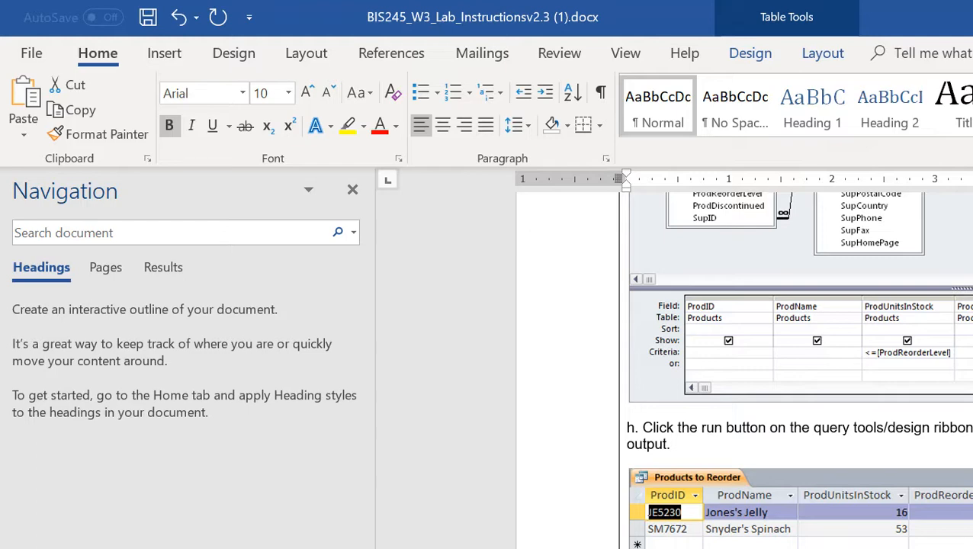
scroll(744, 370, up, 10)
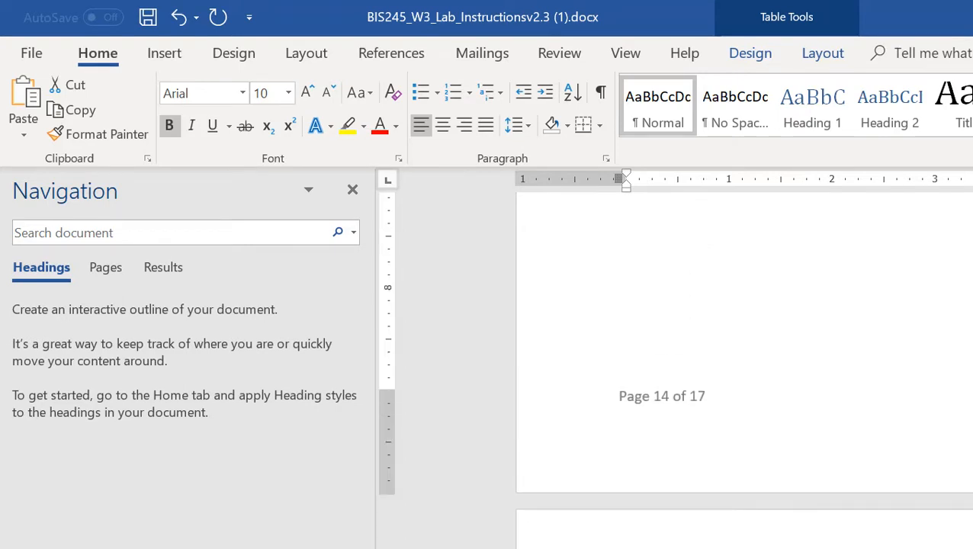
key(alt+Tab)
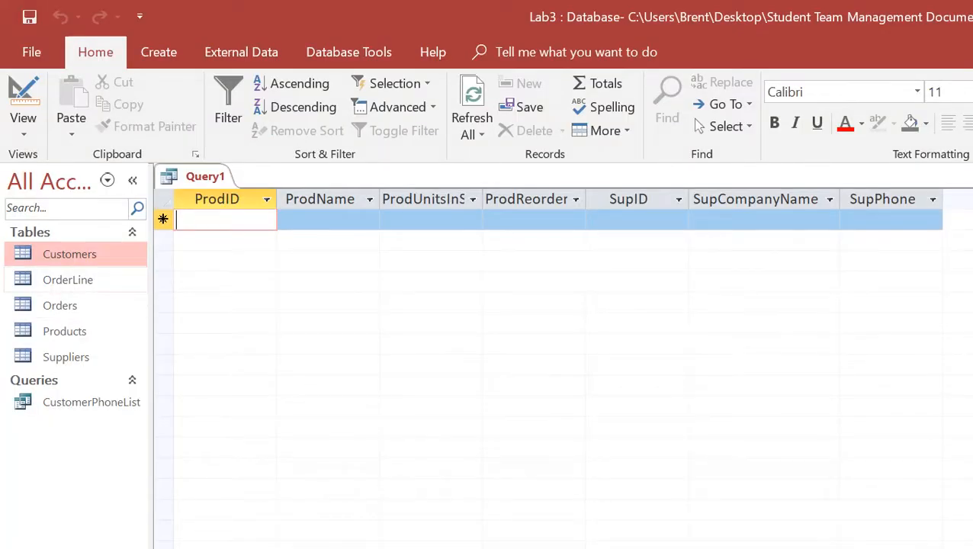
Close the query and save it under the name Product Reorder Query.
key(ctrl+w)
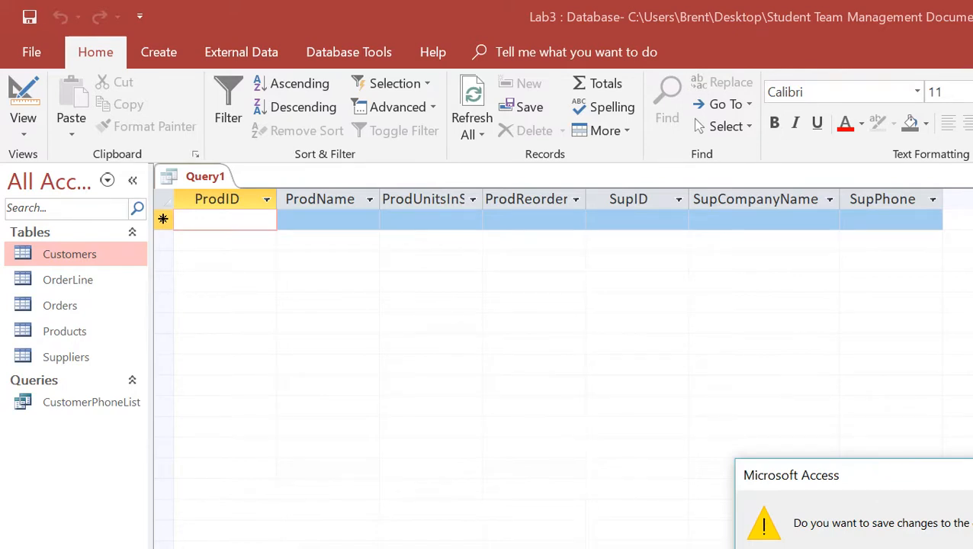
key(Return)
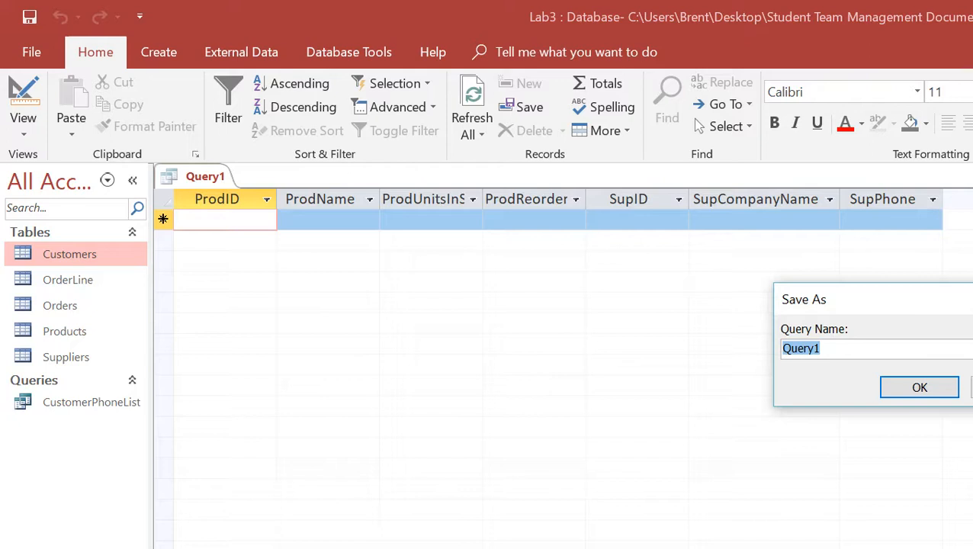
key(BackSpace)
text(Product Reo)
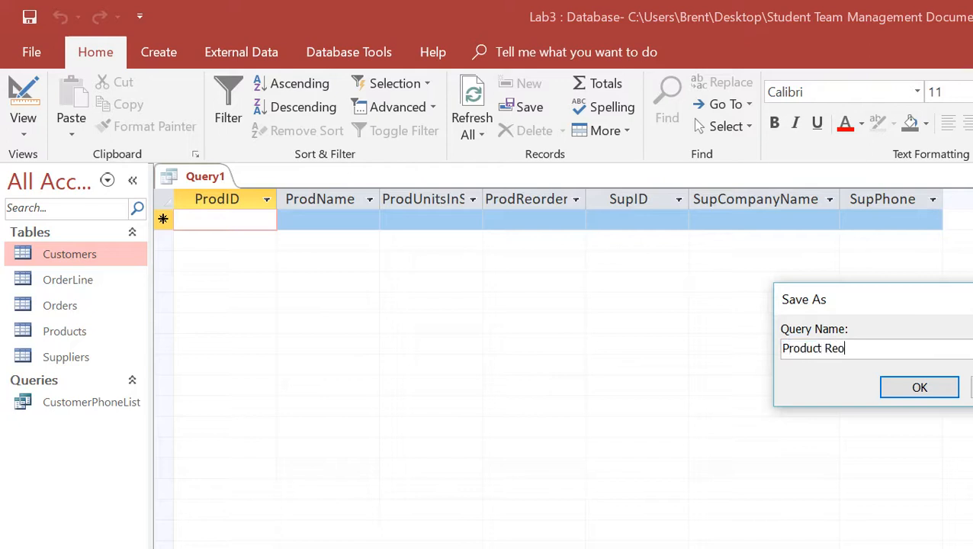
text(rder Query)
key(Return)
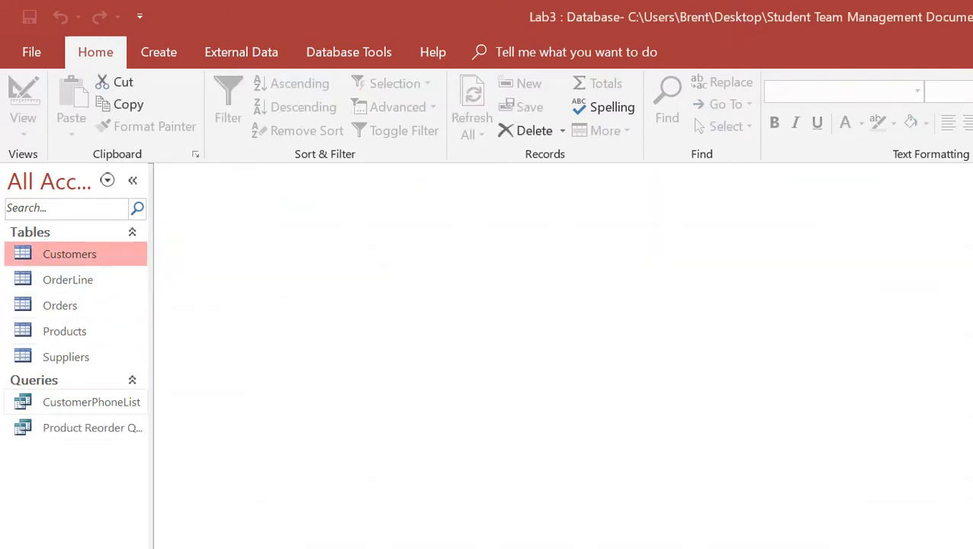
Run the CustomerPhoneList query from its design view, then close it and save the design changes.
click(81, 403)
right_click(81, 404)
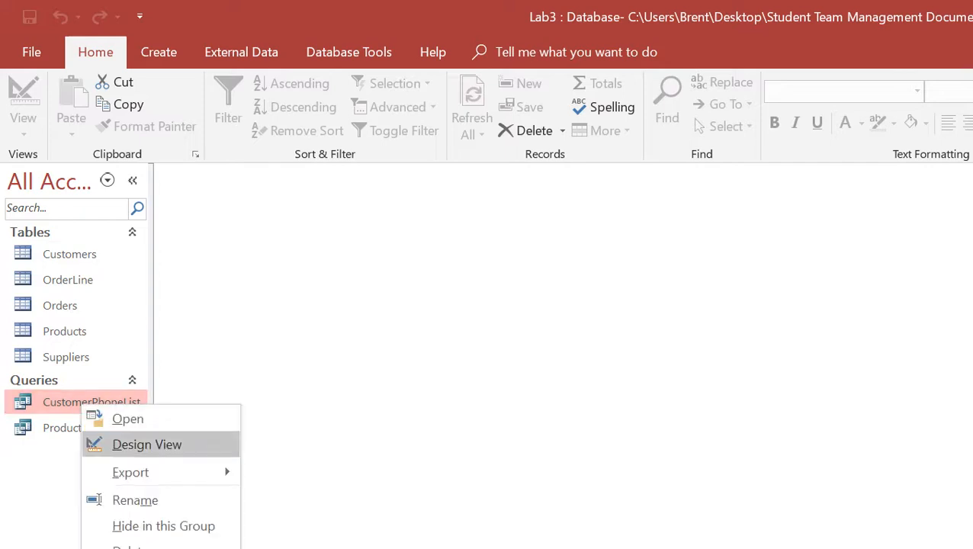
click(145, 444)
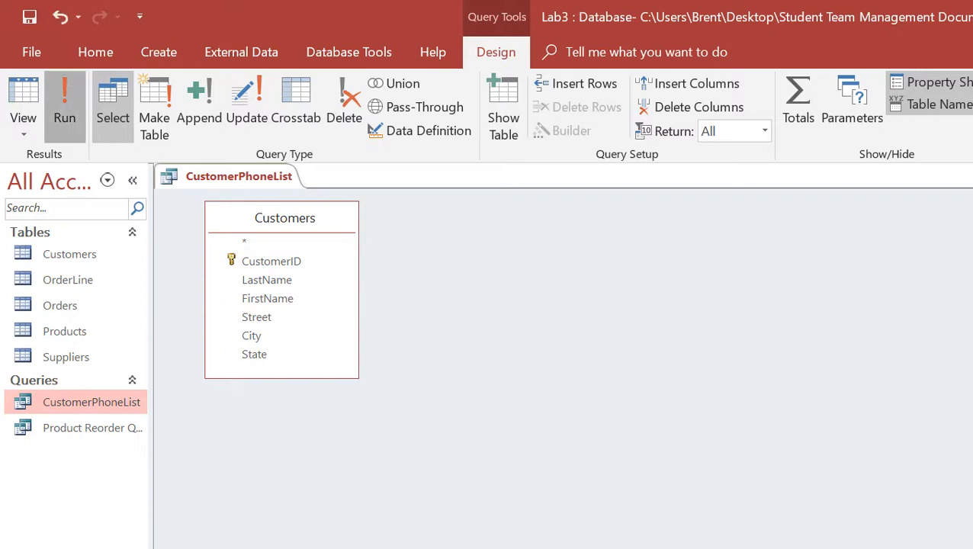
click(65, 107)
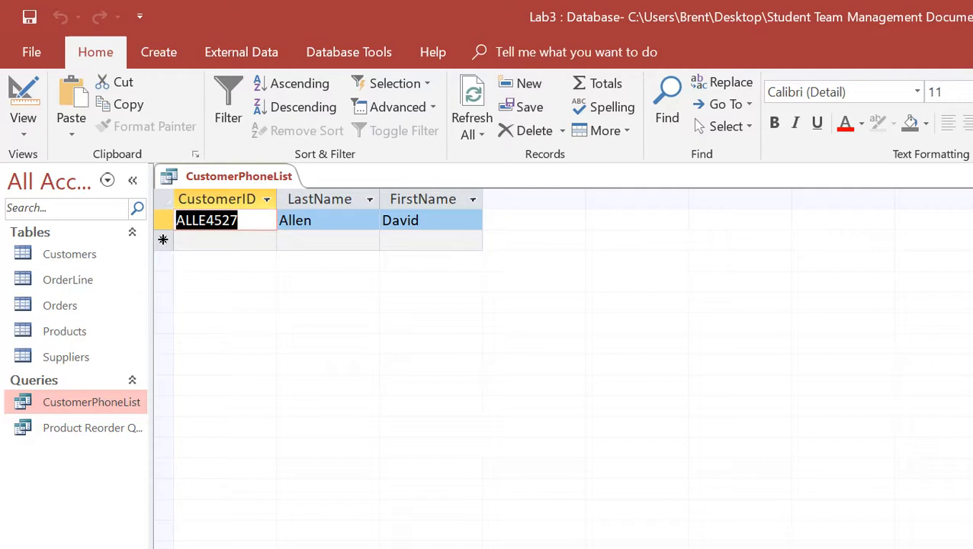
key(ctrl+w)
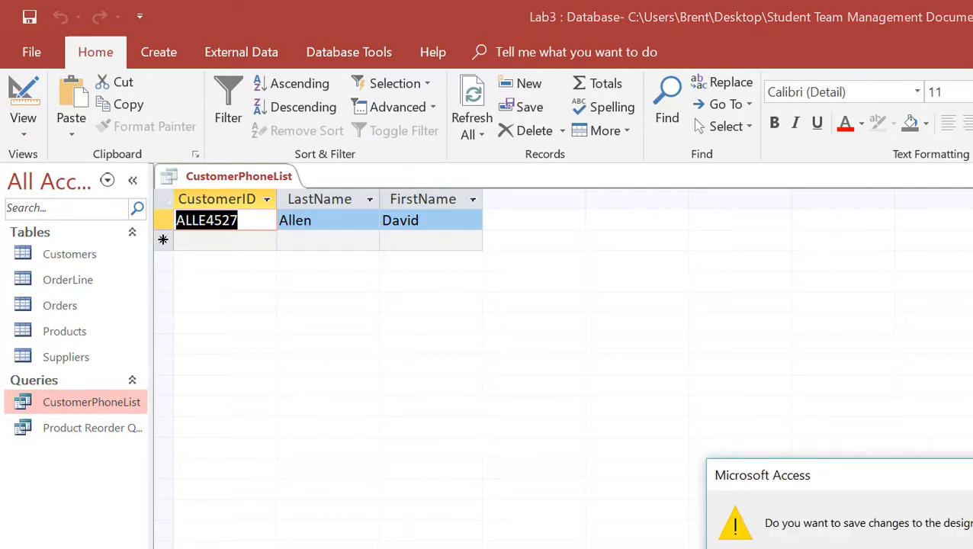
key(Return)
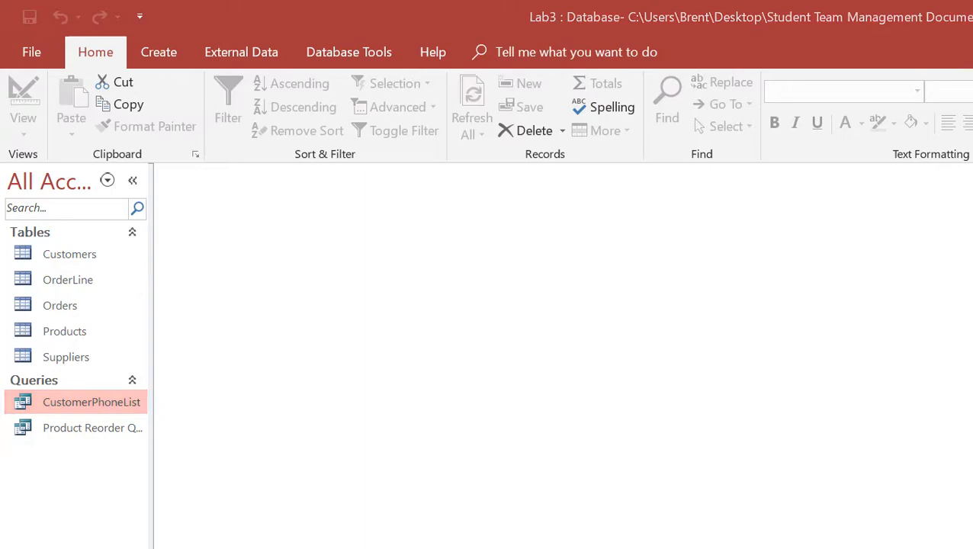
Switch to Word and read the lab instructions for the next query's tables, fields and OrderShippedDate criteria.
key(alt+Tab)
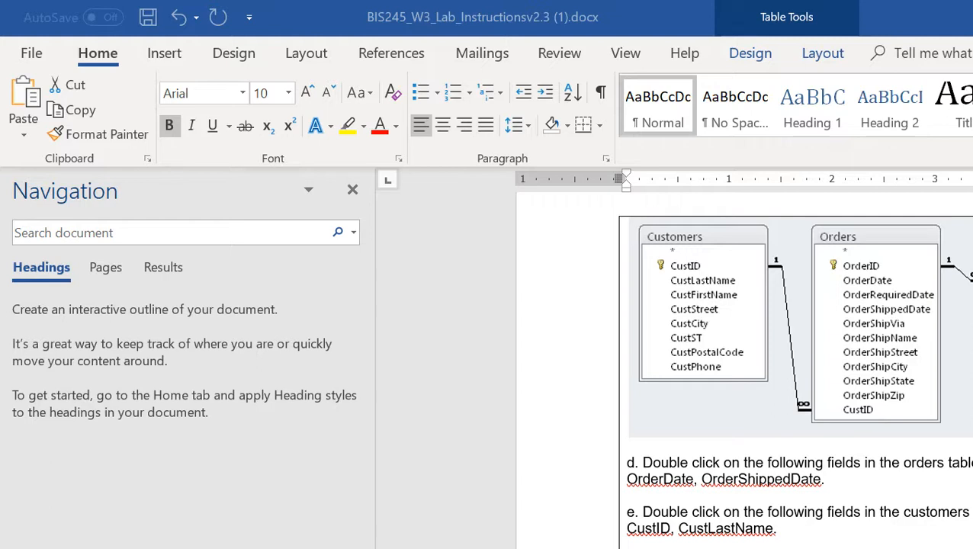
key(alt+Tab)
key(alt+Tab)
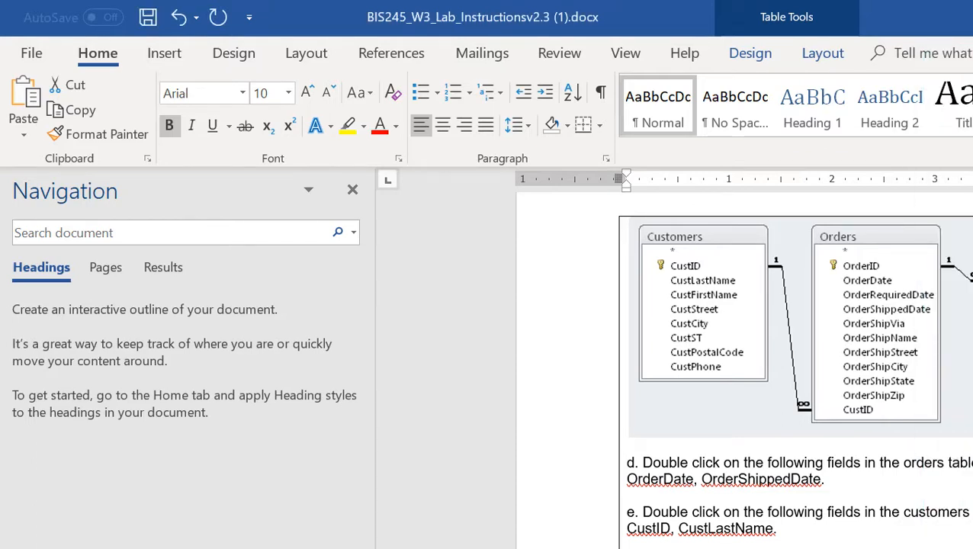
scroll(793, 366, down, 5)
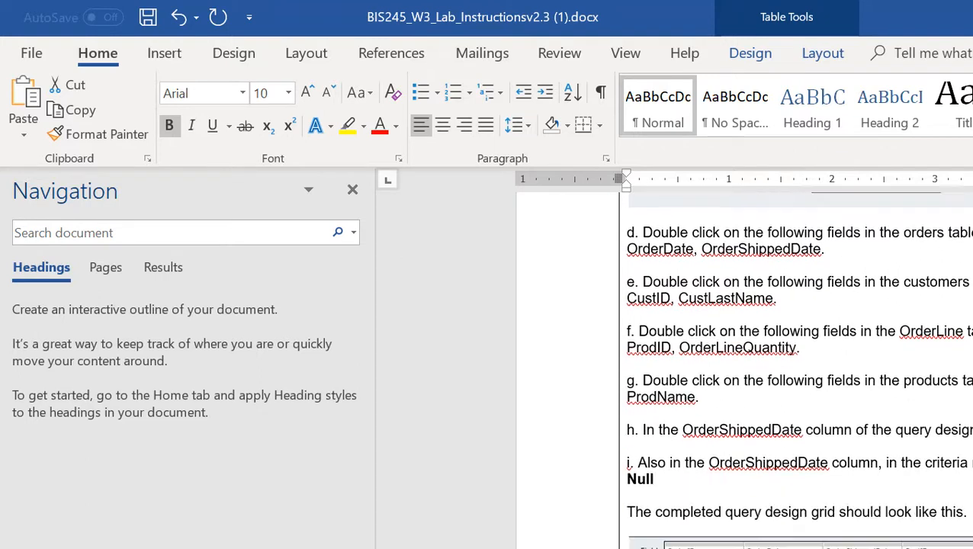
scroll(793, 366, up, 2)
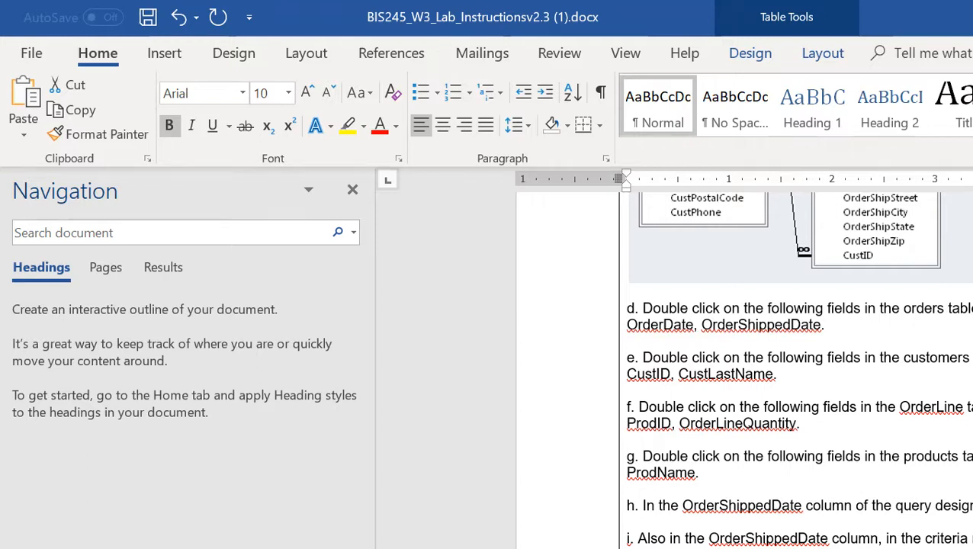
scroll(744, 370, up, 5)
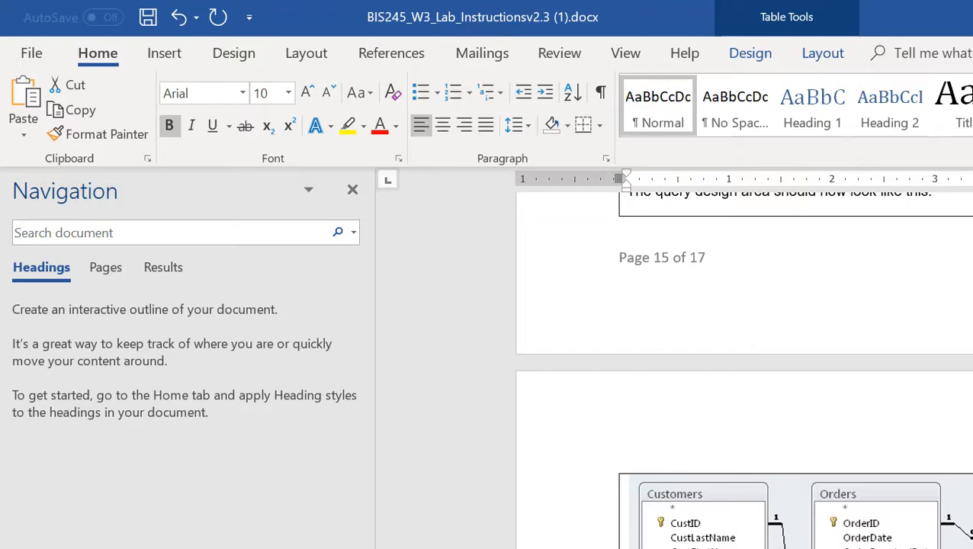
Return to Access and create a new query design containing the Customers, OrderLine, Orders and Products tables.
key(alt+Tab)
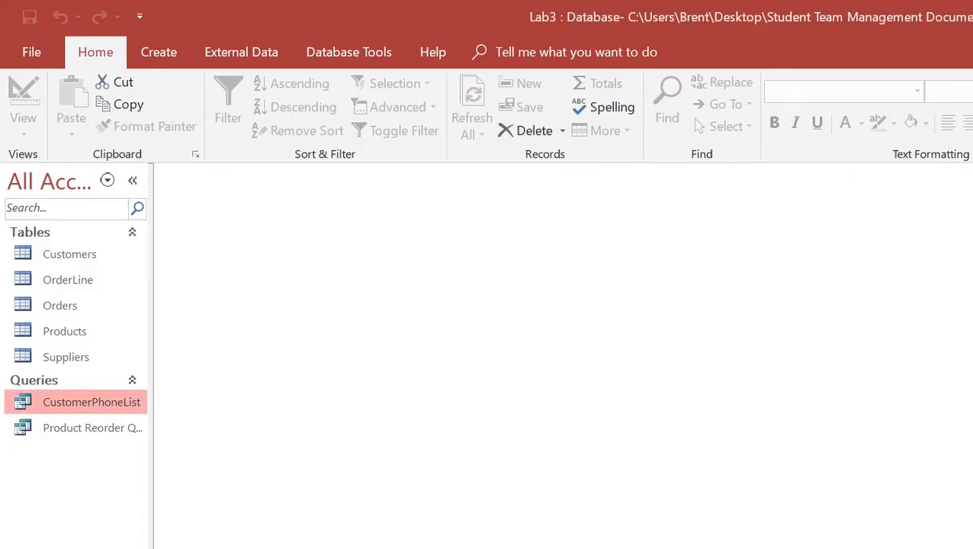
click(159, 52)
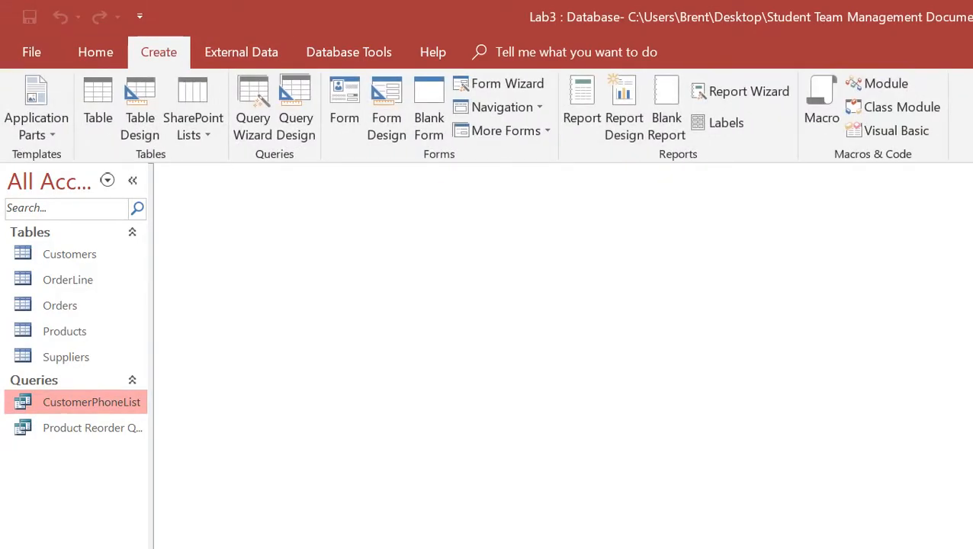
click(295, 107)
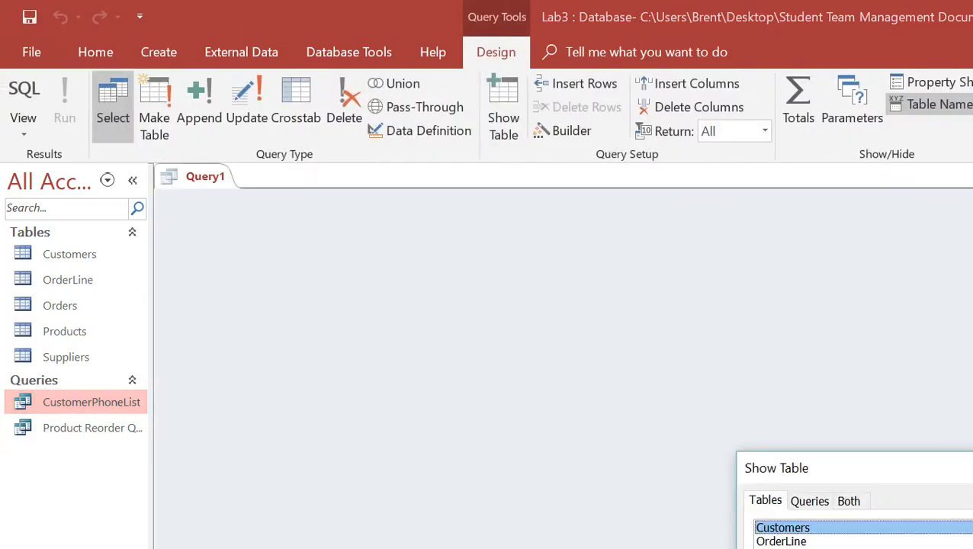
key(Escape)
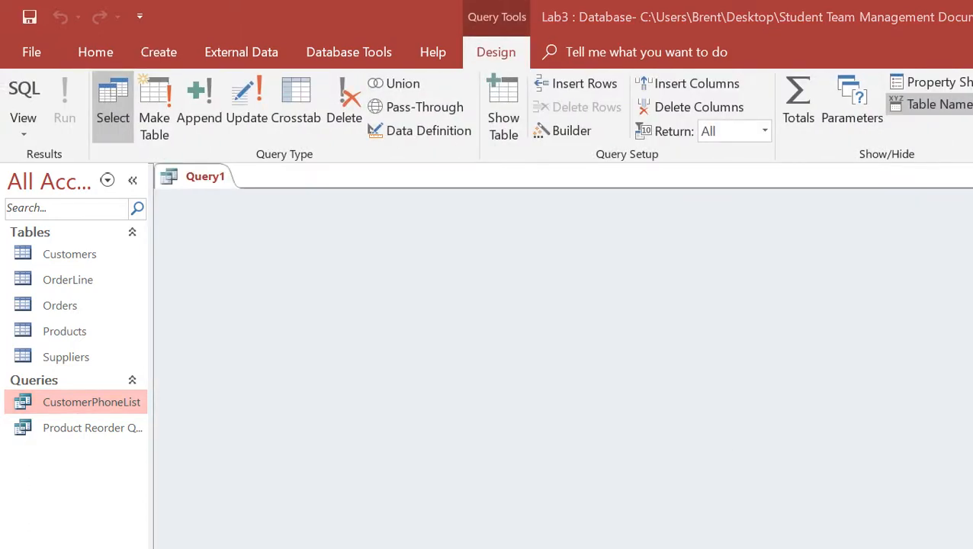
drag(70, 254, 244, 232)
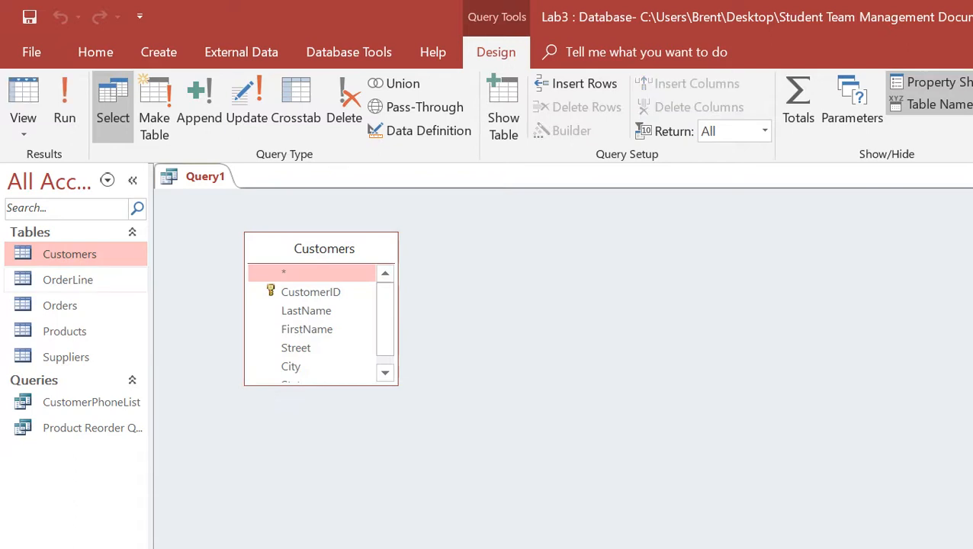
drag(68, 280, 481, 257)
drag(60, 306, 719, 275)
drag(65, 331, 970, 283)
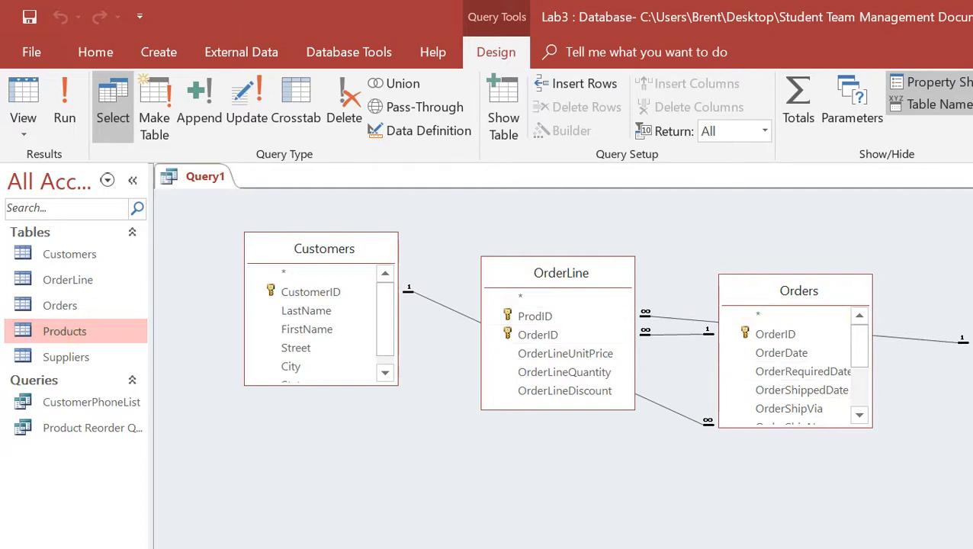
Rearrange the table boxes in the query design into one row ordered Customers, Orders, OrderLine, Products.
drag(800, 291, 610, 478)
drag(561, 273, 842, 288)
drag(611, 477, 562, 254)
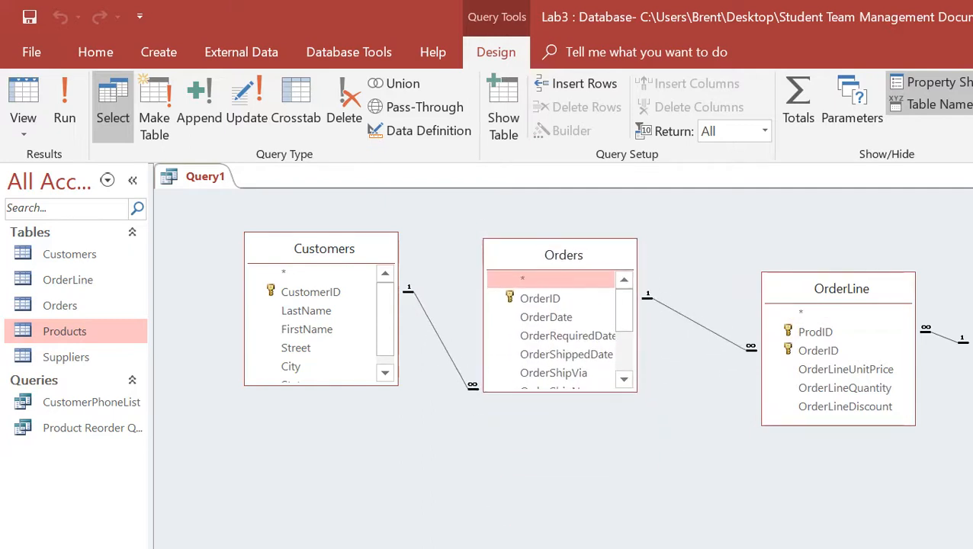
drag(843, 288, 828, 262)
drag(972, 299, 972, 255)
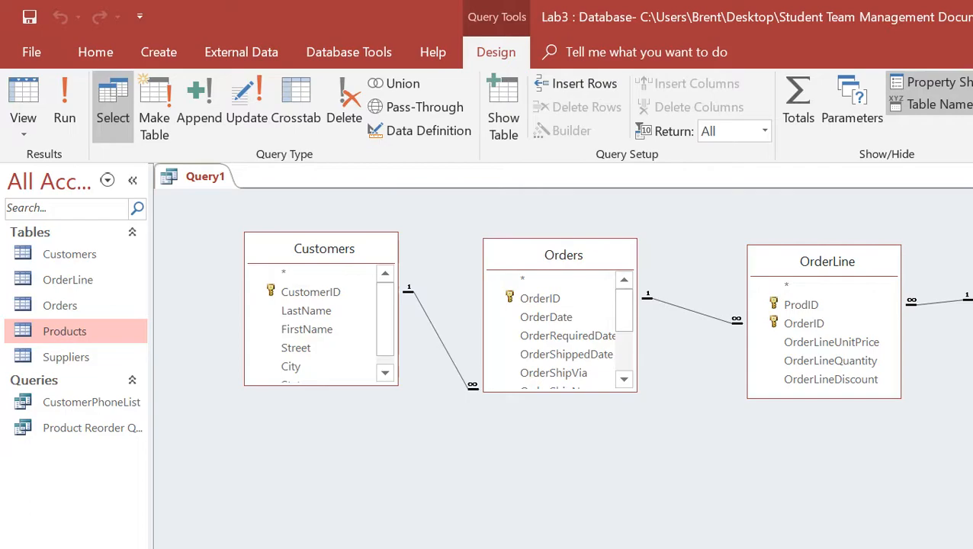
Check the field list in the Word instructions, return to Access and add OrderID, OrderDate and OrderShippedDate from Orders to the query.
key(alt+Tab)
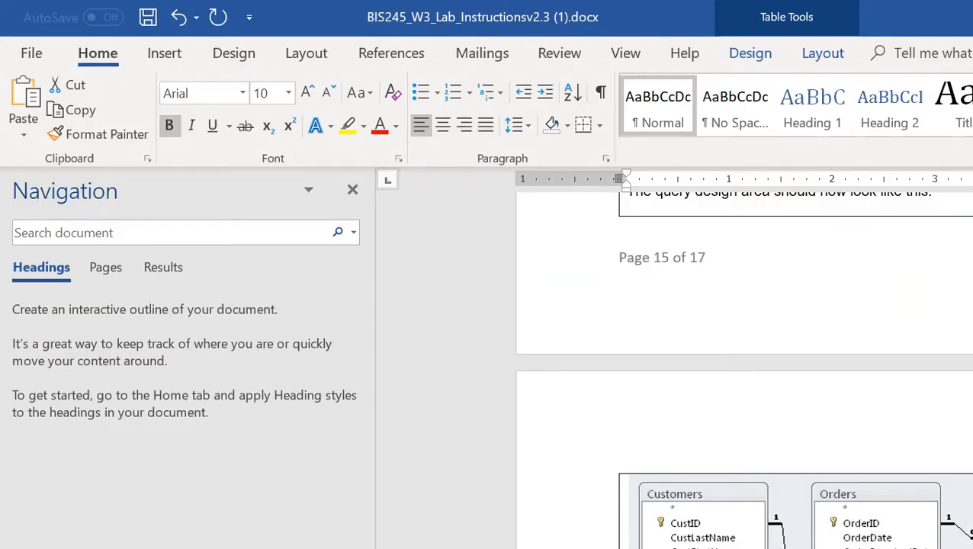
scroll(745, 367, down, 5)
scroll(745, 366, down, 3)
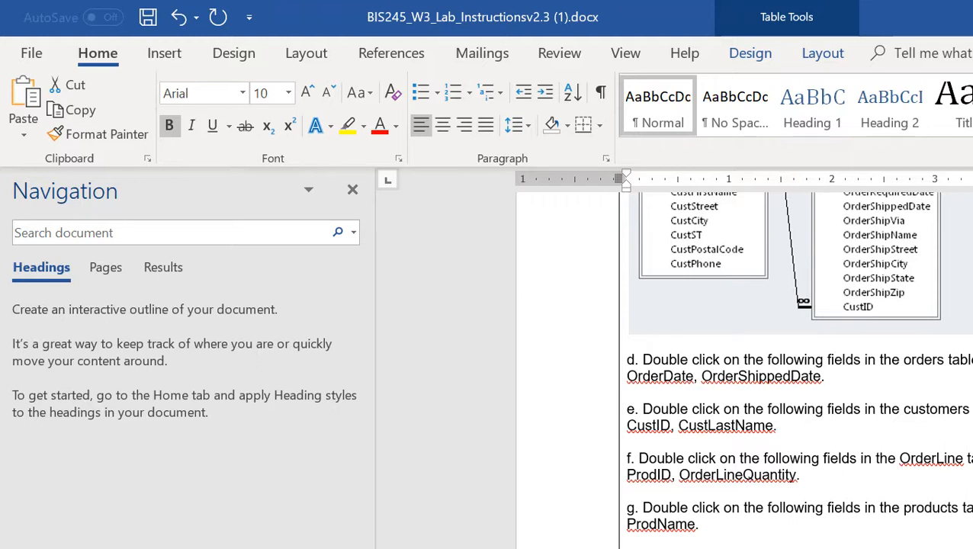
key(alt+Tab)
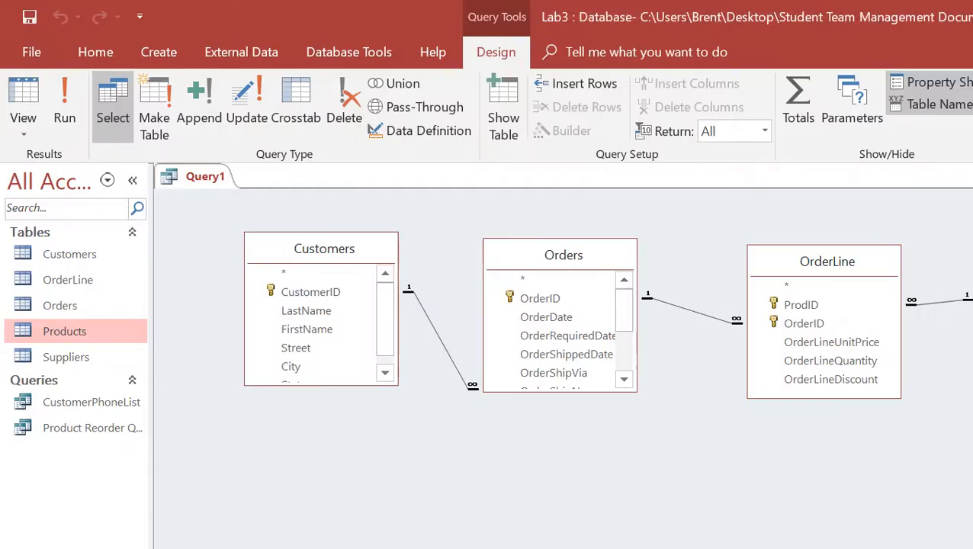
click(540, 299)
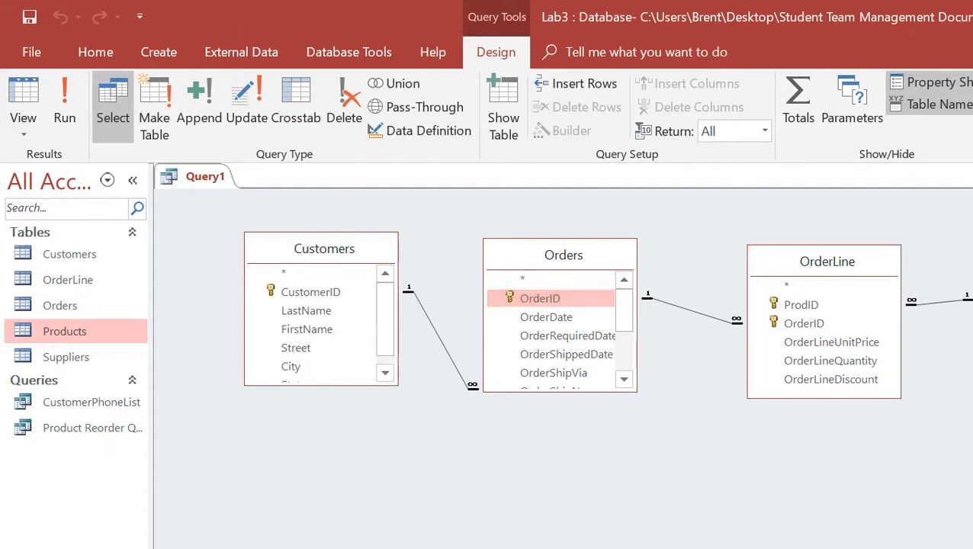
drag(540, 299, 305, 546)
drag(546, 318, 453, 546)
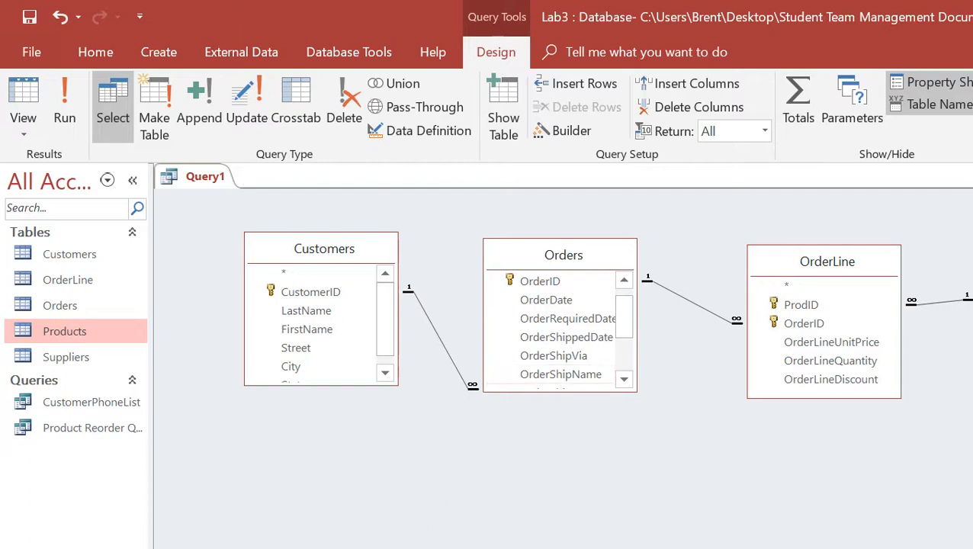
drag(566, 337, 587, 545)
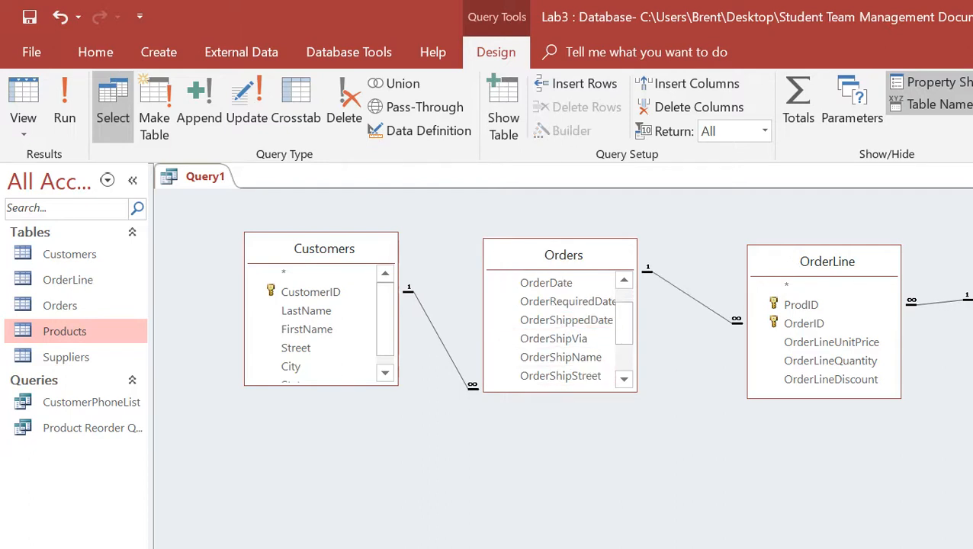
Check the customer fields in the Word instructions, return to Access and add CustomerID and LastName from Customers to the query.
key(alt+Tab)
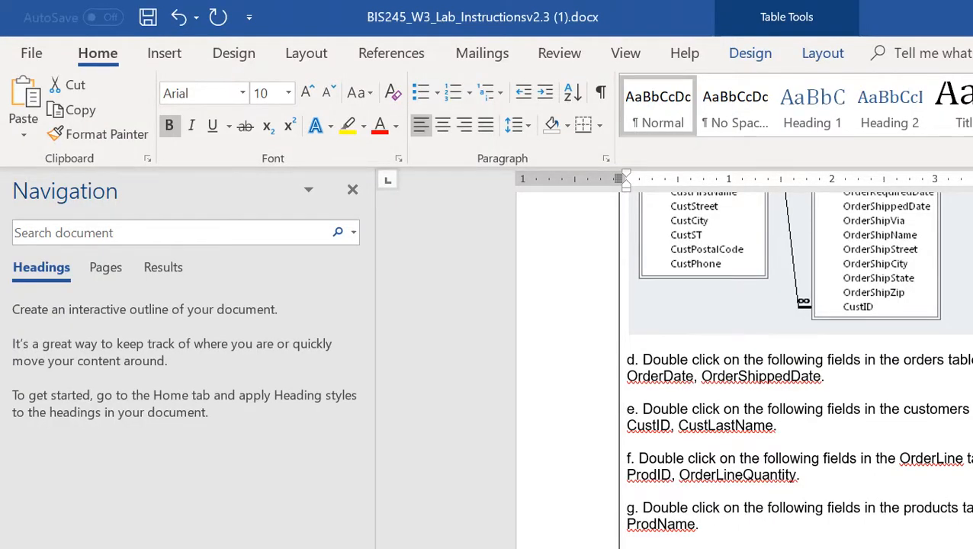
key(alt+Tab)
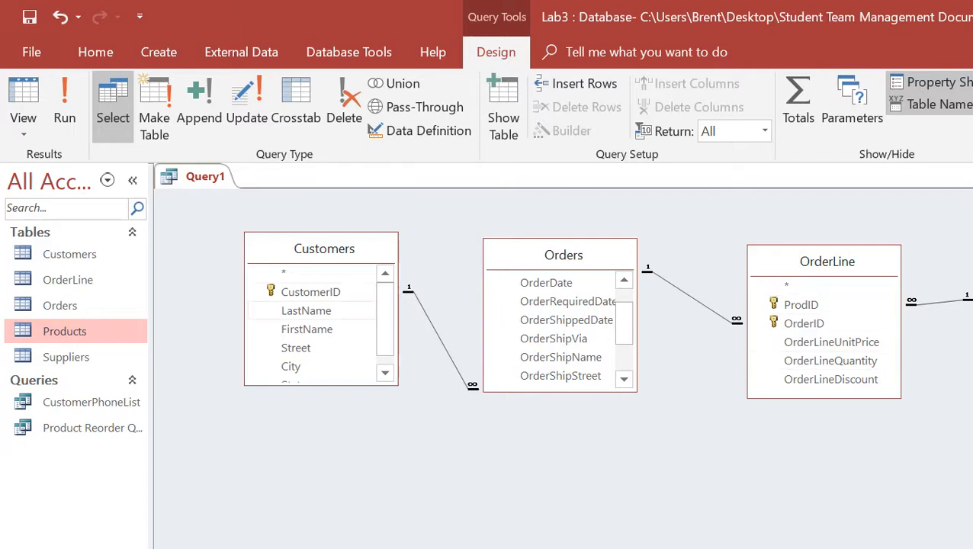
click(307, 311)
click(311, 292)
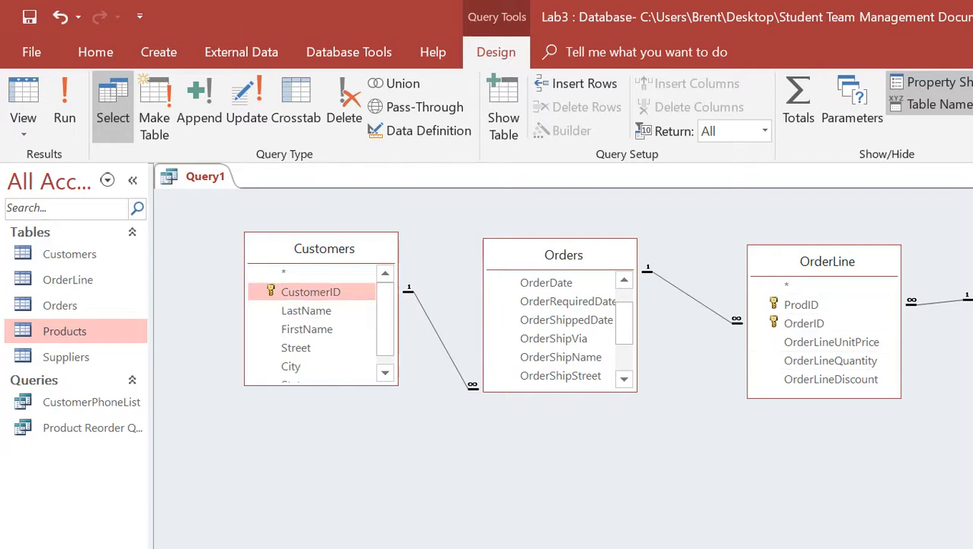
drag(311, 292, 263, 548)
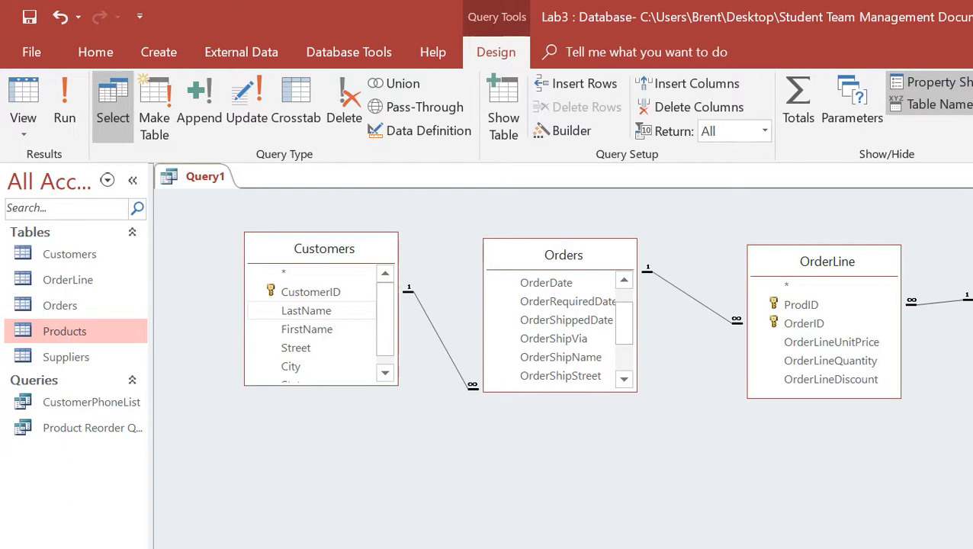
click(306, 312)
drag(307, 311, 366, 548)
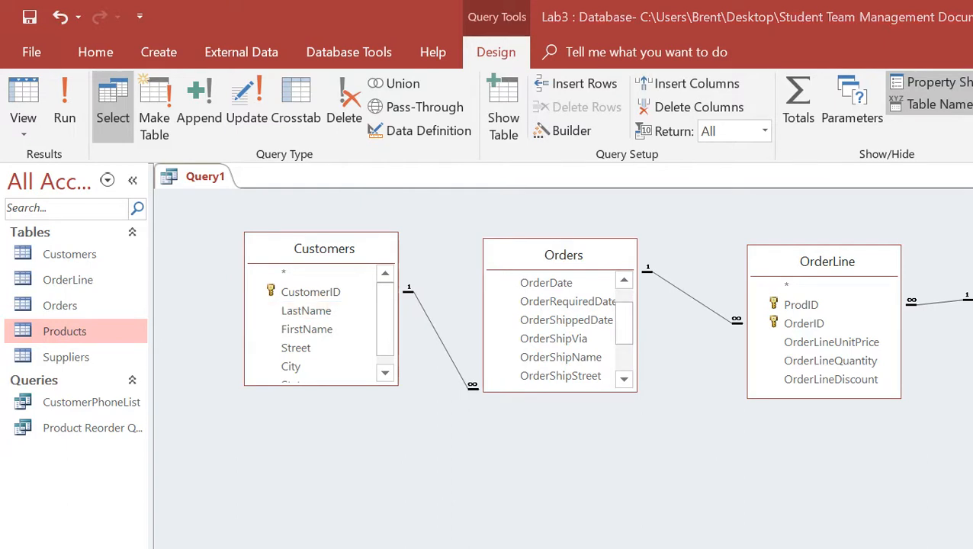
Check the Word instructions, return to Access and add ProdID and OrderLineQuantity from OrderLine plus ProdName from Products.
key(alt+Tab)
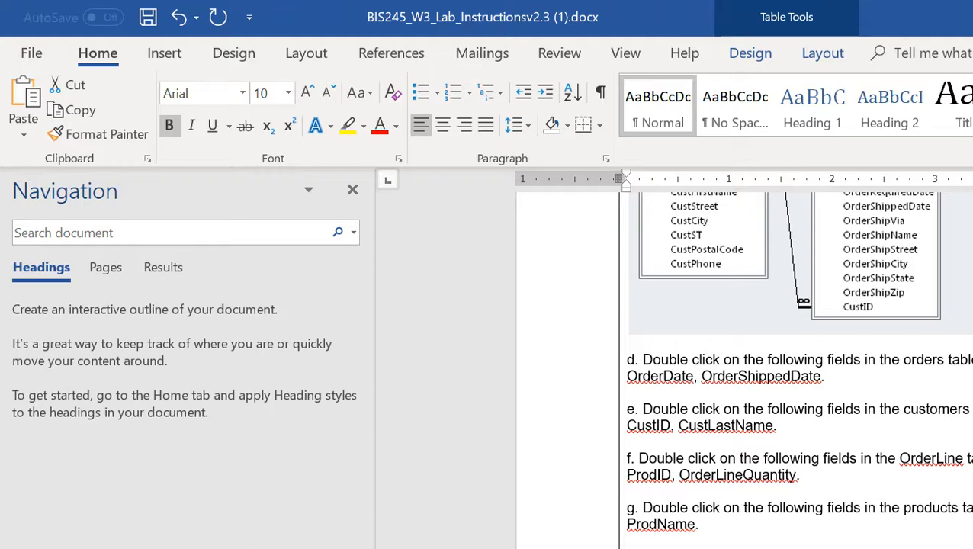
key(alt+Tab)
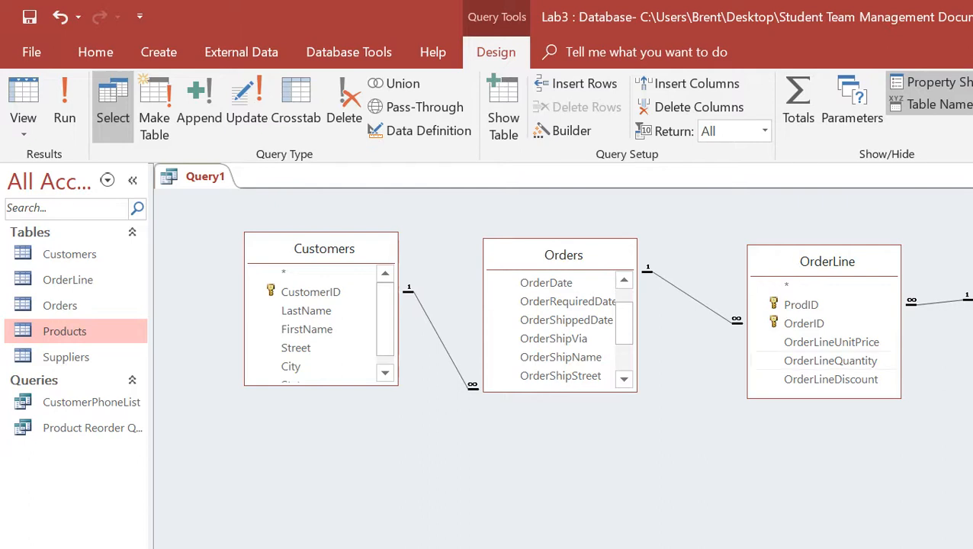
double_click(830, 361)
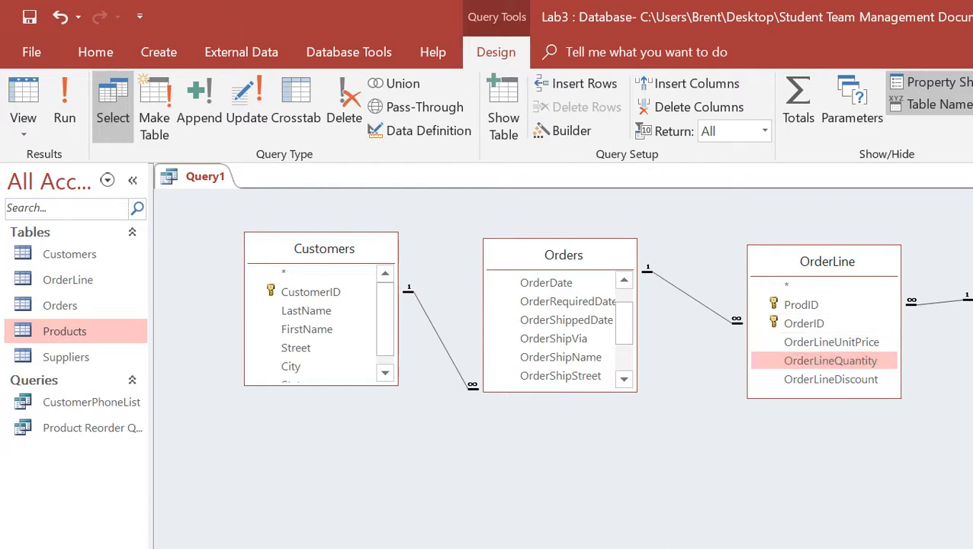
scroll(968, 320, down, 1)
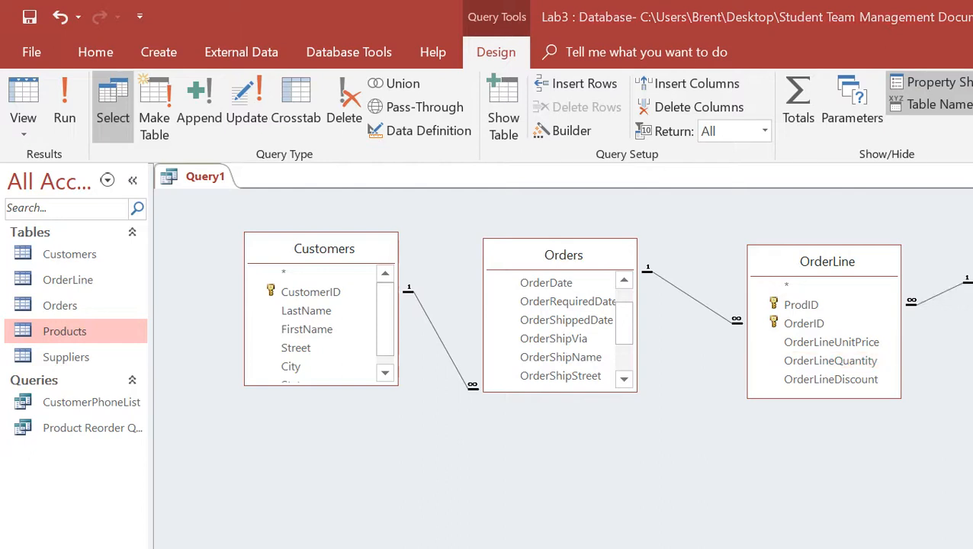
Check the criteria in Word, return to Access, hide OrderShippedDate with the criterion Is Null and run the query.
key(alt+Tab)
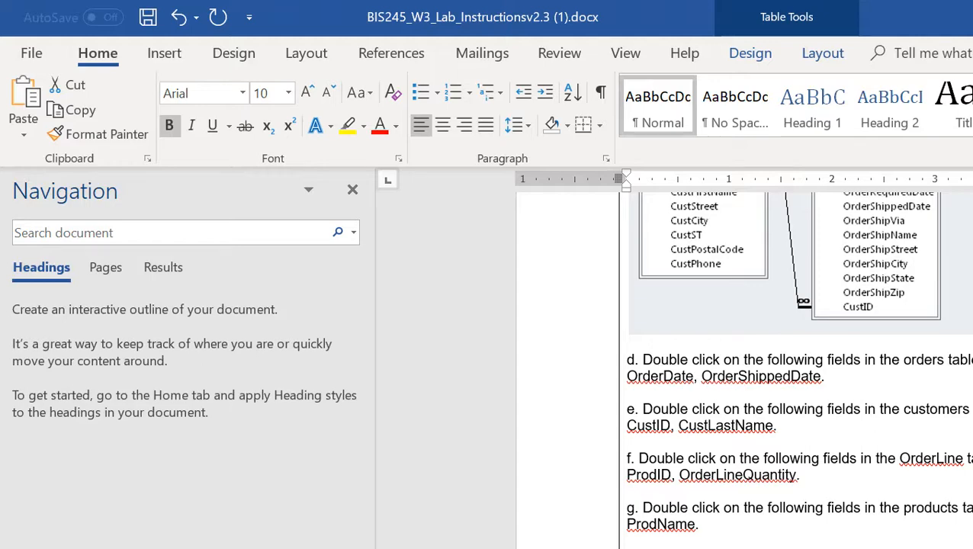
key(alt+Tab)
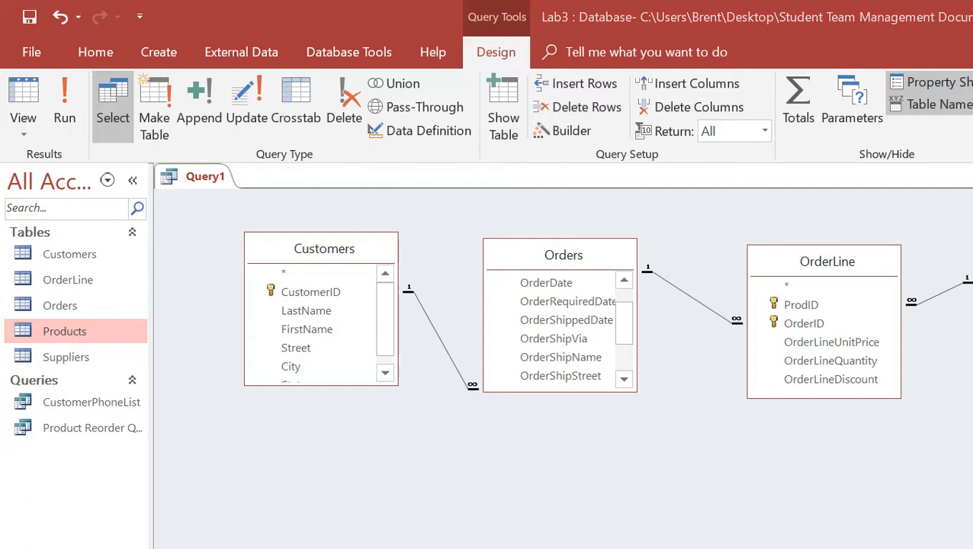
key(alt+Tab)
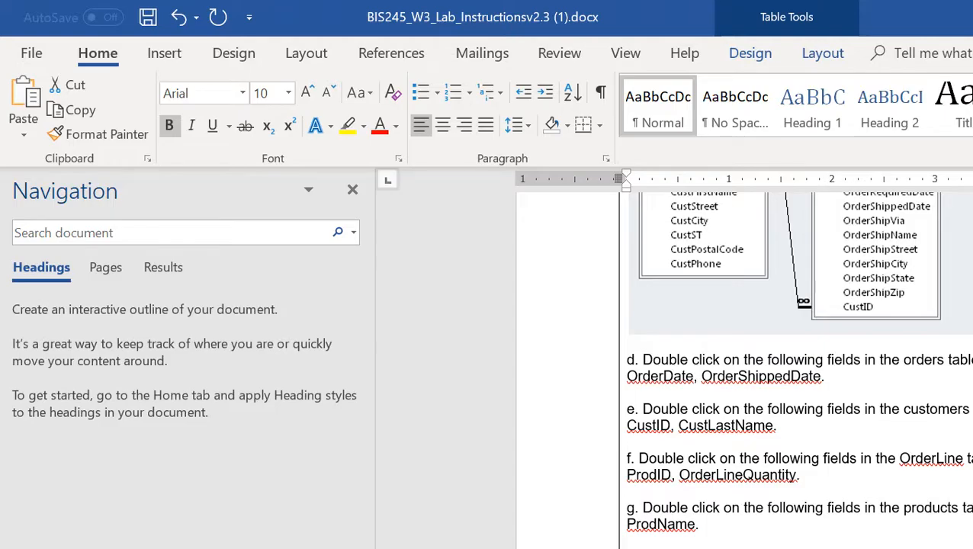
key(alt+Tab)
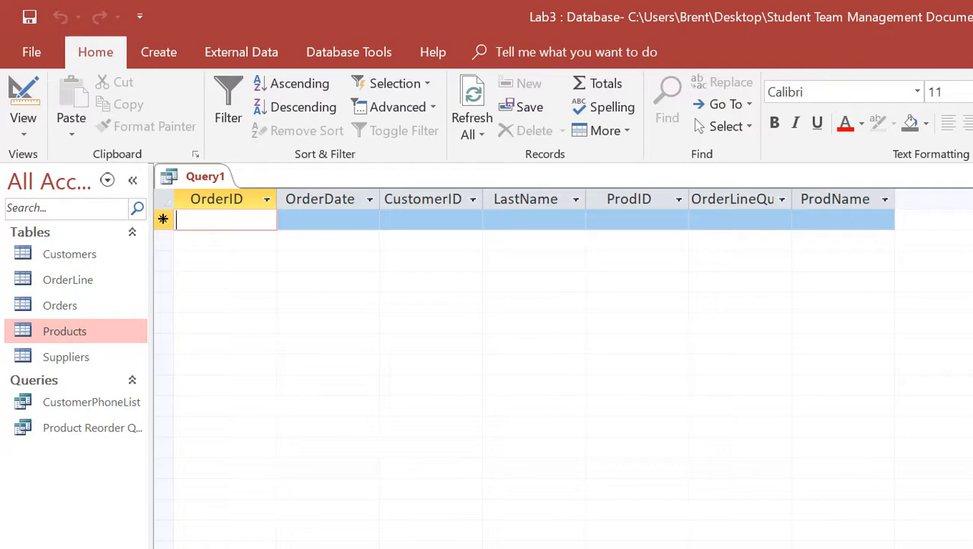
Switch to Word and review the completed design grid, the open orders query name and the expected output against the earlier instructions.
key(alt+Tab)
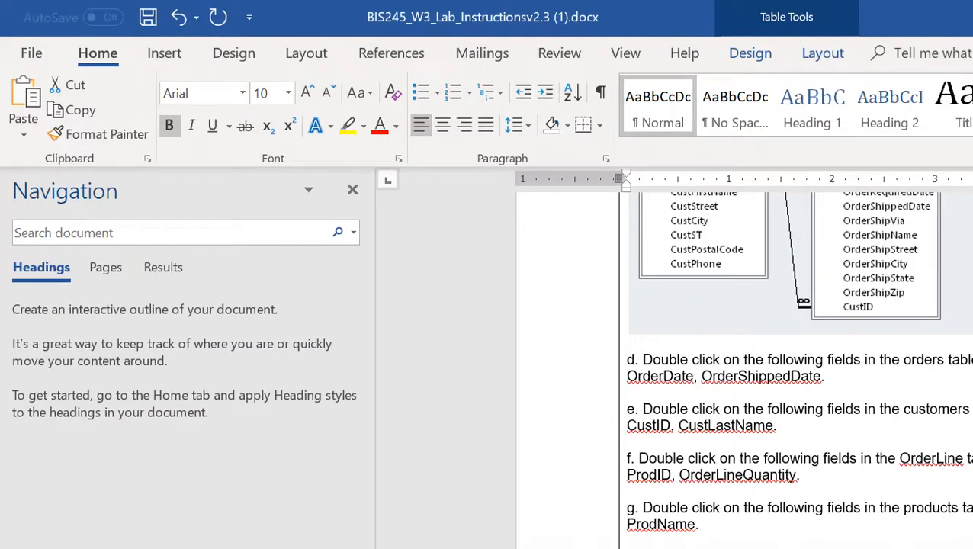
scroll(797, 366, down, 8)
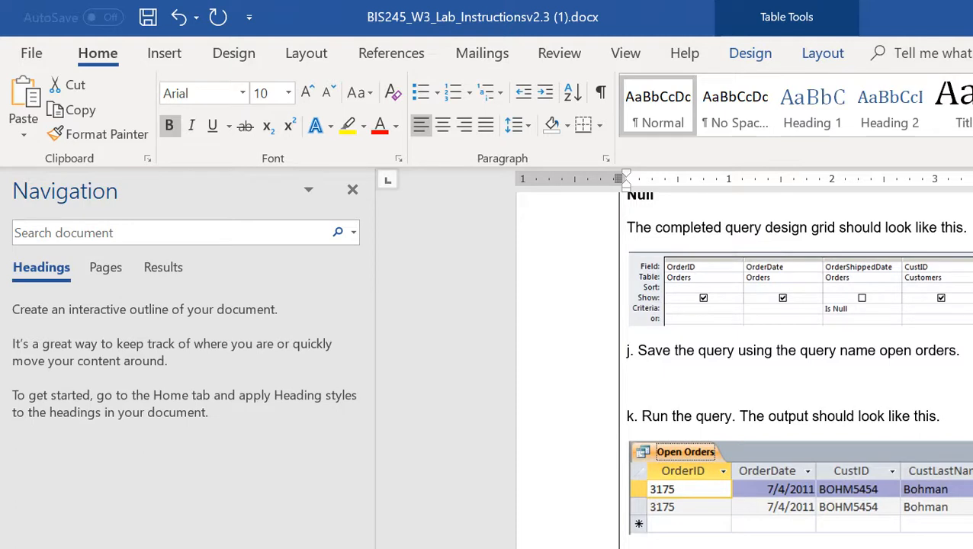
scroll(797, 367, down, 8)
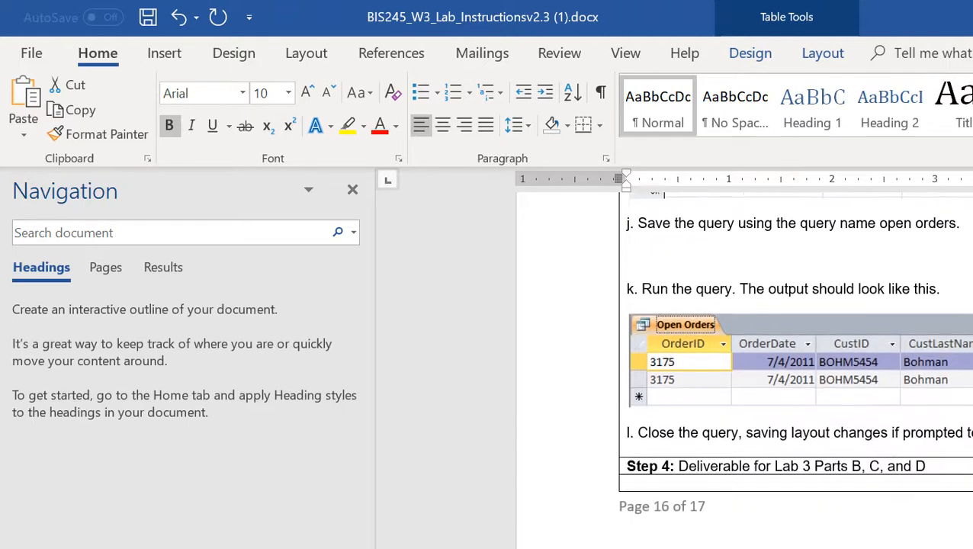
scroll(797, 366, up, 4)
scroll(797, 366, up, 1)
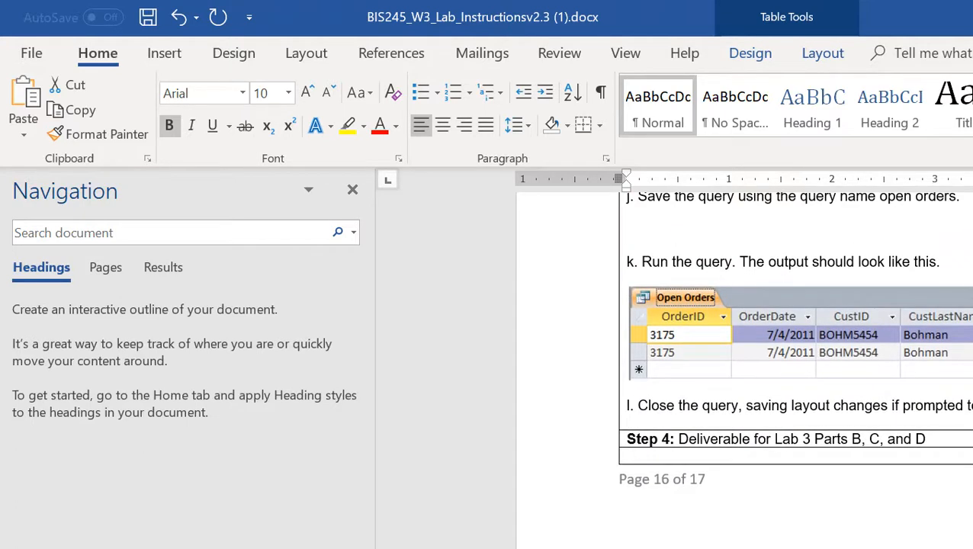
scroll(797, 366, down, 2)
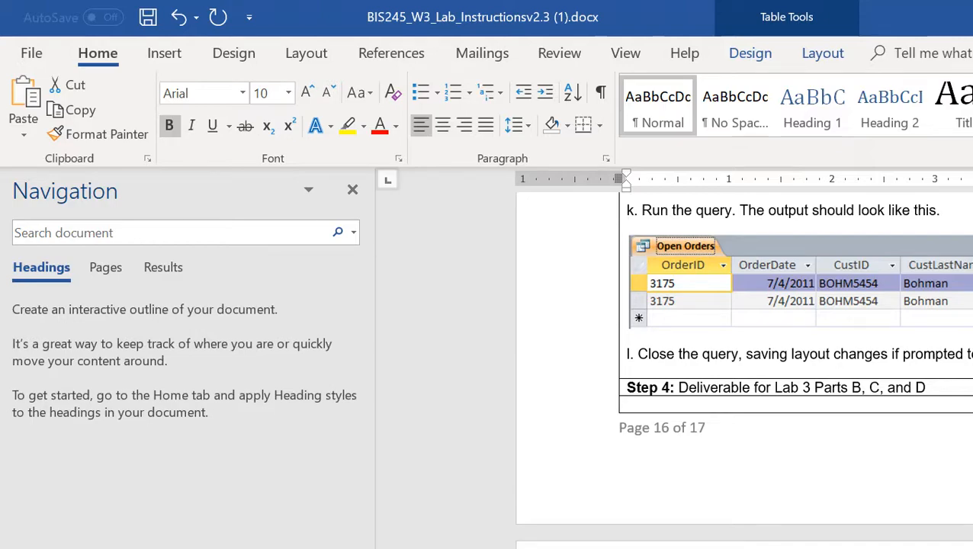
scroll(793, 359, up, 10)
scroll(793, 366, up, 12)
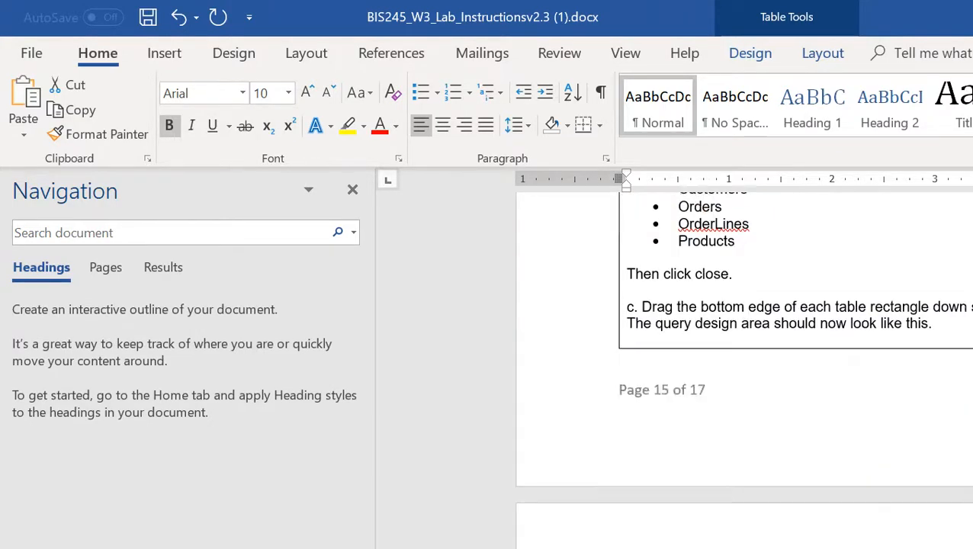